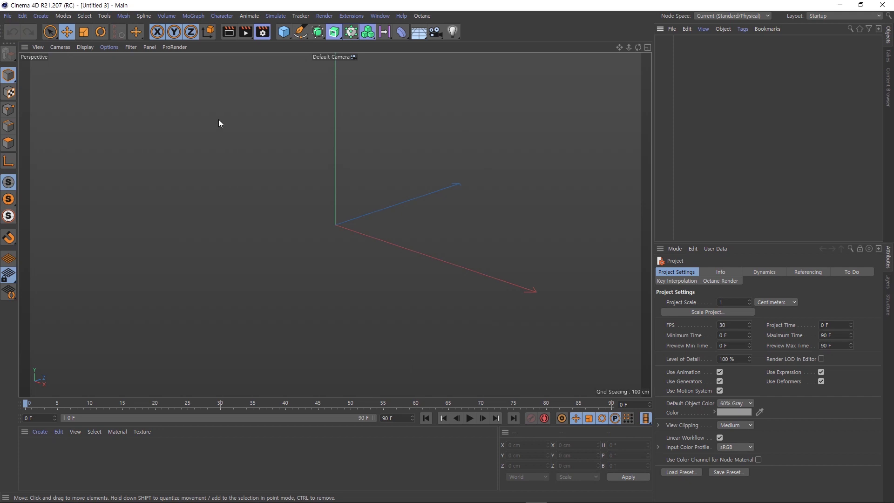
# Step: Open the Volume menu to reach the help for Volume Mesher's Create Curvature Map
pyautogui.click(165, 17)
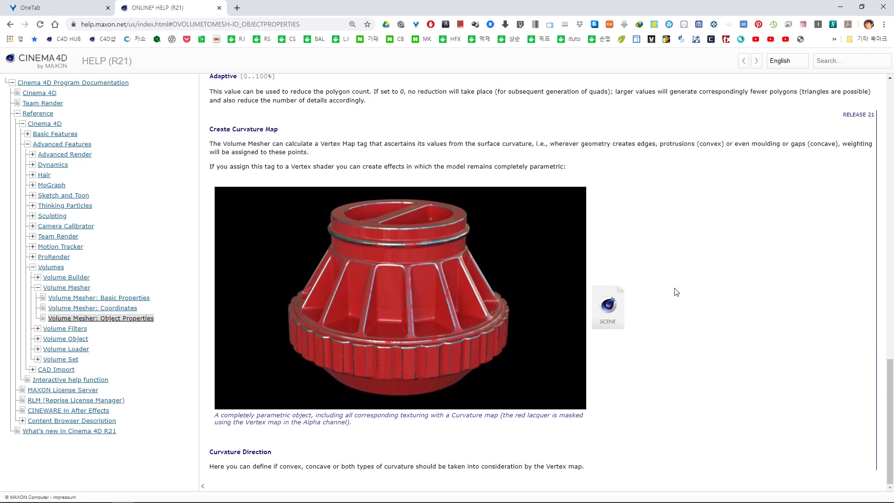
# Step: Return from the help page to Cinema 4D with the downloaded example scene
pyautogui.hotkey('alt', 'Tab')
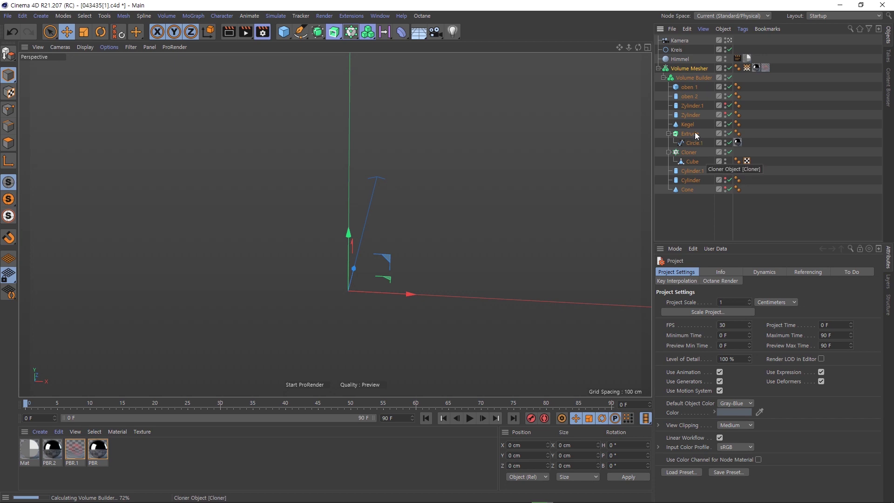
# Step: Toggle the Volume Builder and add a Cache Layer above the Glättenfilter layer
pyautogui.click(692, 79)
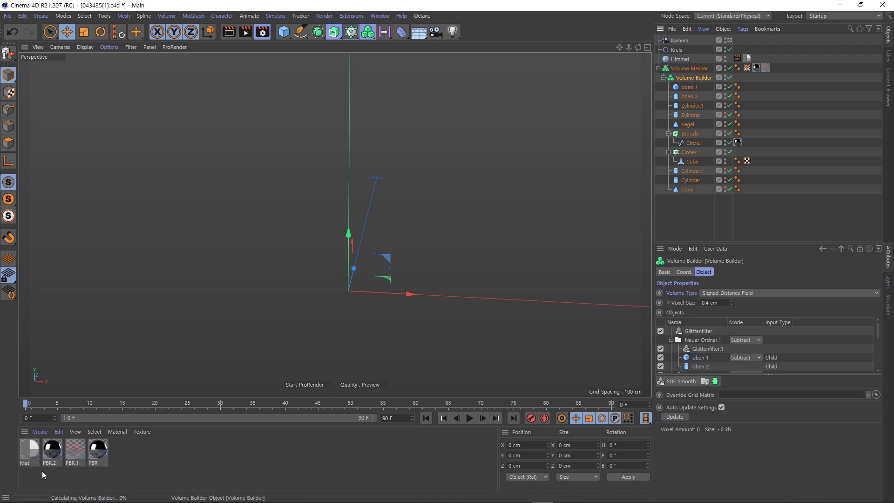
pyautogui.click(730, 77)
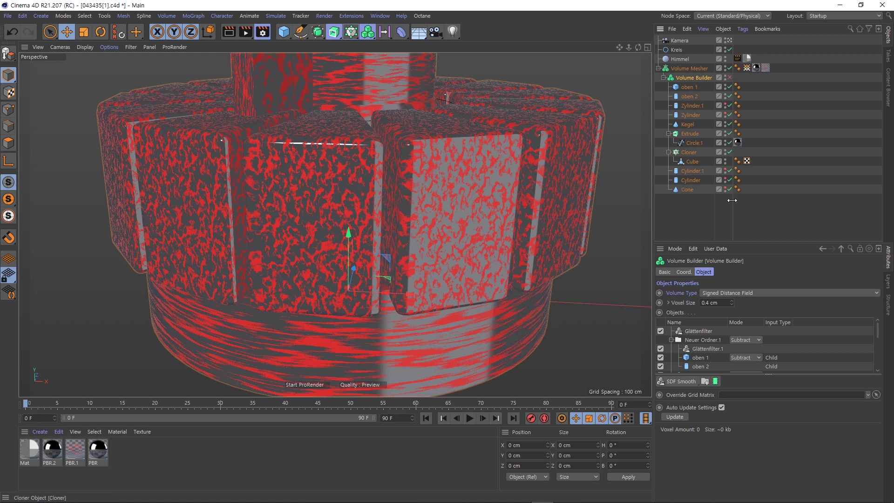
pyautogui.click(700, 332)
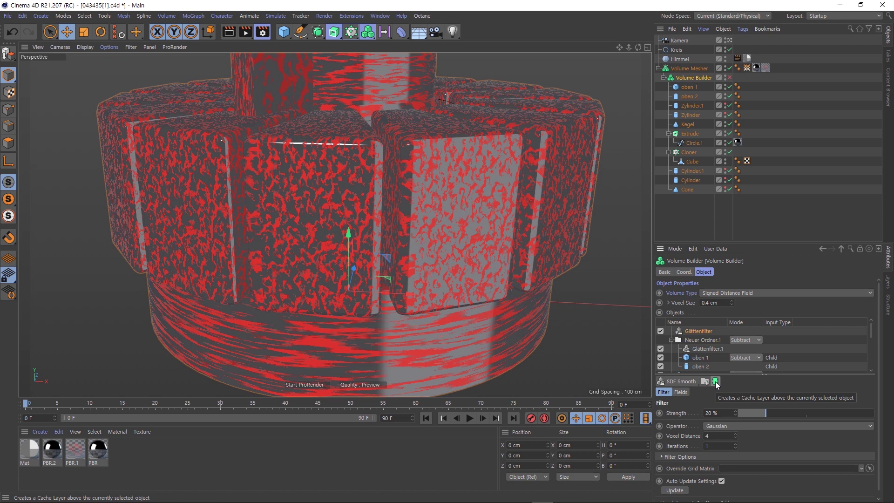
pyautogui.click(715, 382)
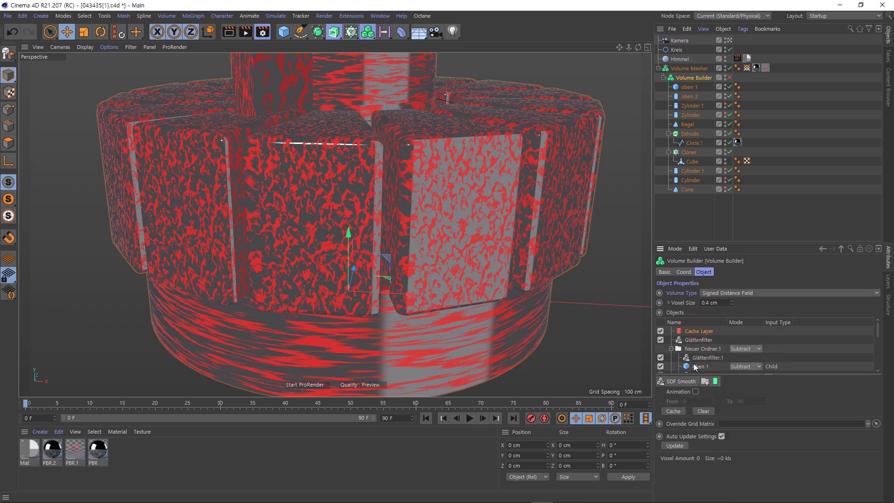
# Step: Cache the Volume Builder's layers into the Cache Layer and re-toggle the Volume Builder
pyautogui.click(675, 412)
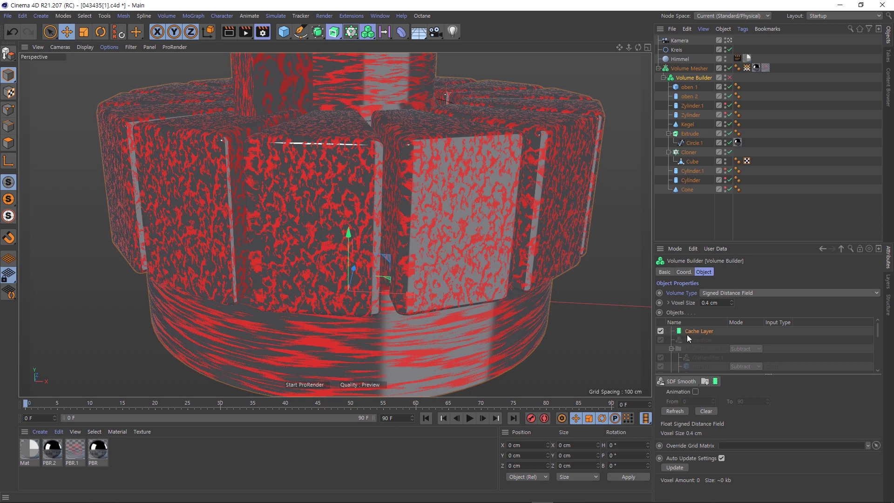
pyautogui.click(730, 78)
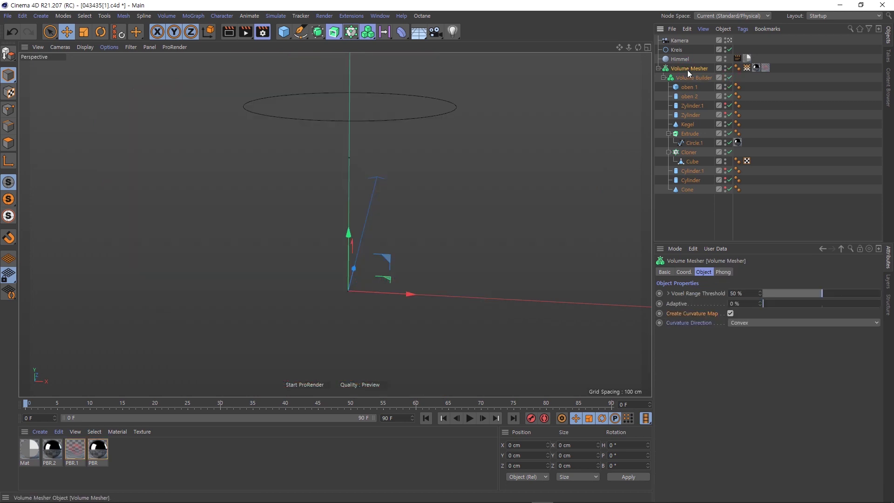
# Step: Clear all cached volumes from the Volume Builder
pyautogui.click(697, 79)
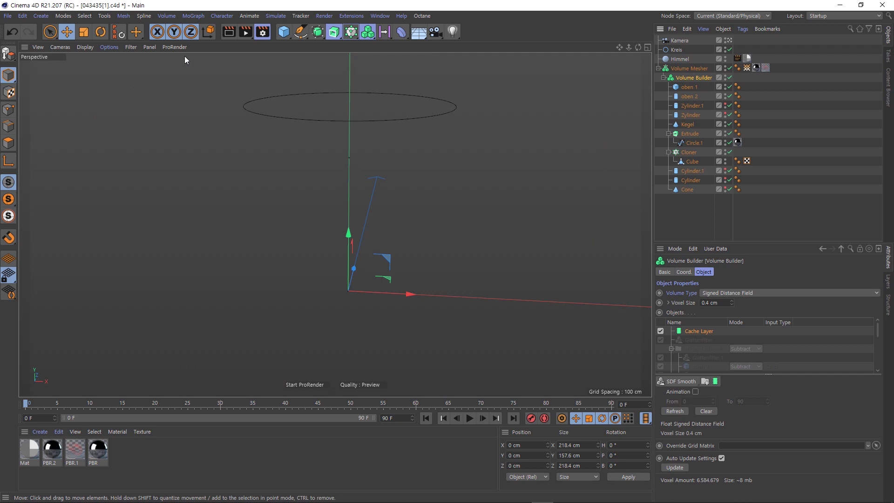
pyautogui.click(161, 17)
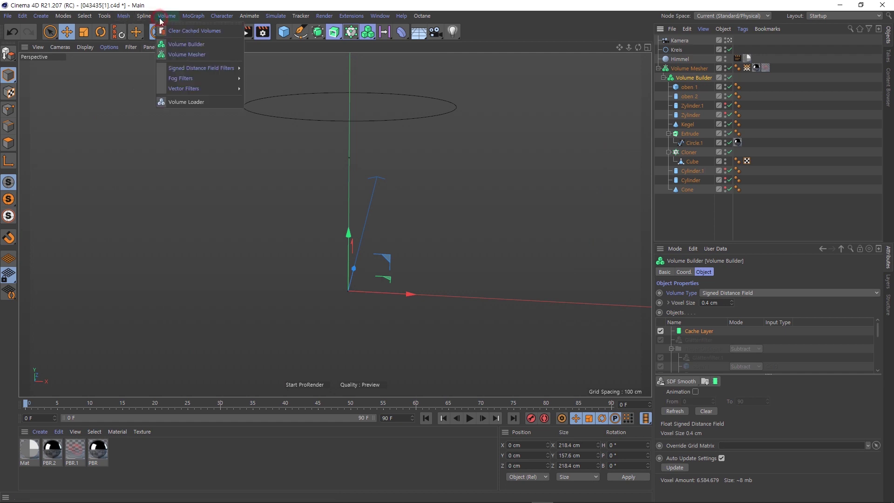
pyautogui.click(198, 30)
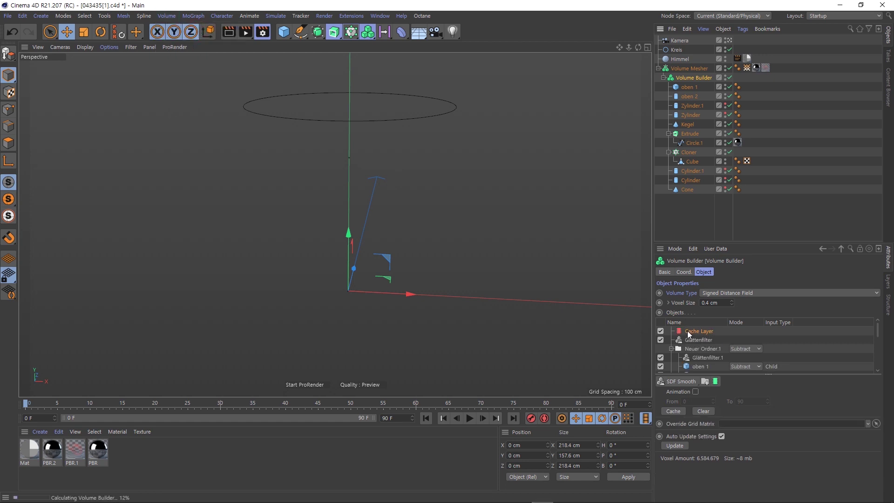
# Step: Re-cache the Volume Builder's layers in the Cache Layer
pyautogui.hotkey('alt', 'v')
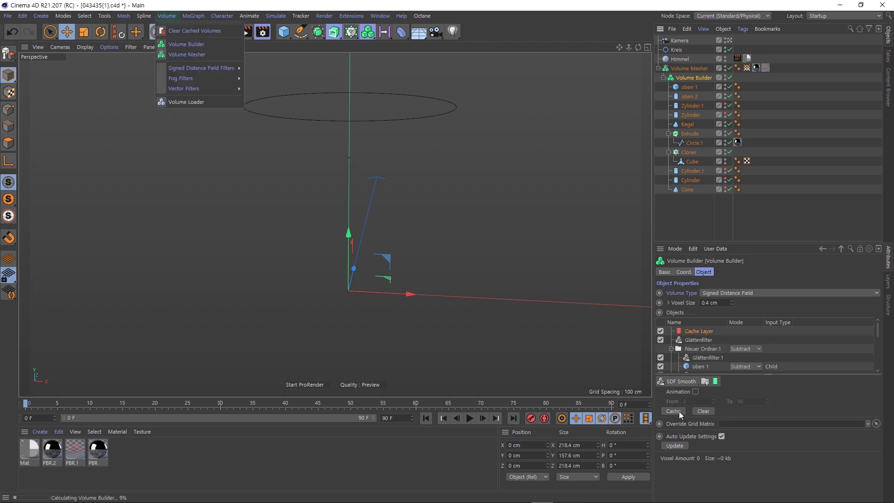
pyautogui.click(679, 412)
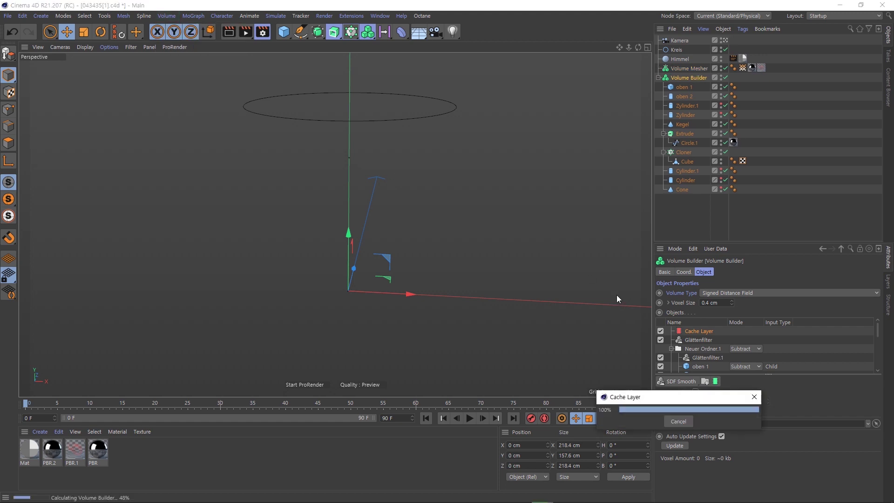
pyautogui.moveTo(653, 399); pyautogui.dragTo(514, 329)
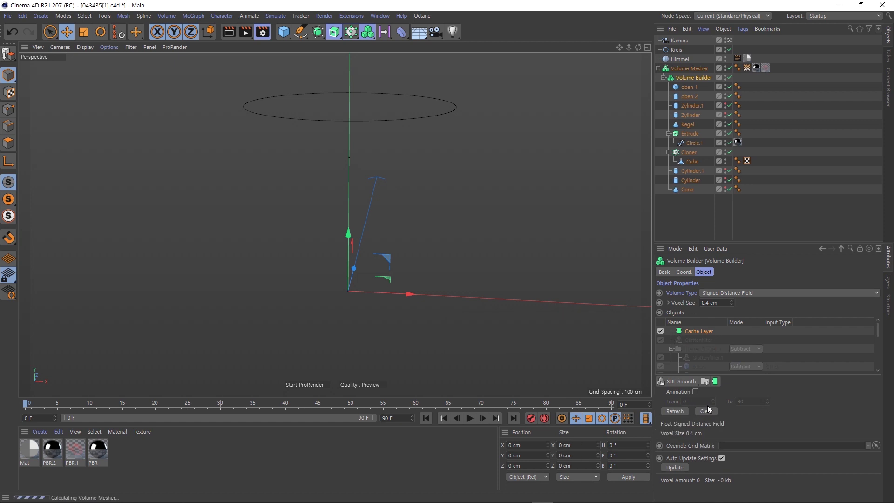
pyautogui.click(167, 15)
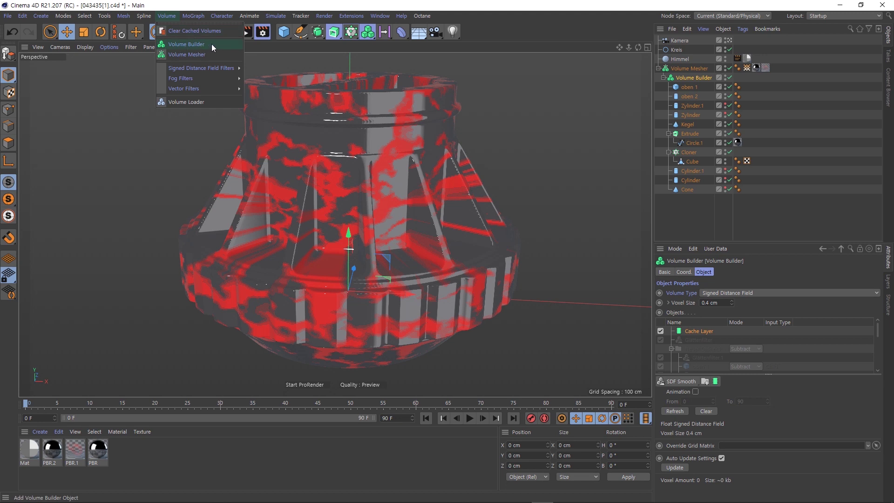
# Step: Try Vector Volume Type, revert to Signed Distance Field, and close the project
pyautogui.click(708, 275)
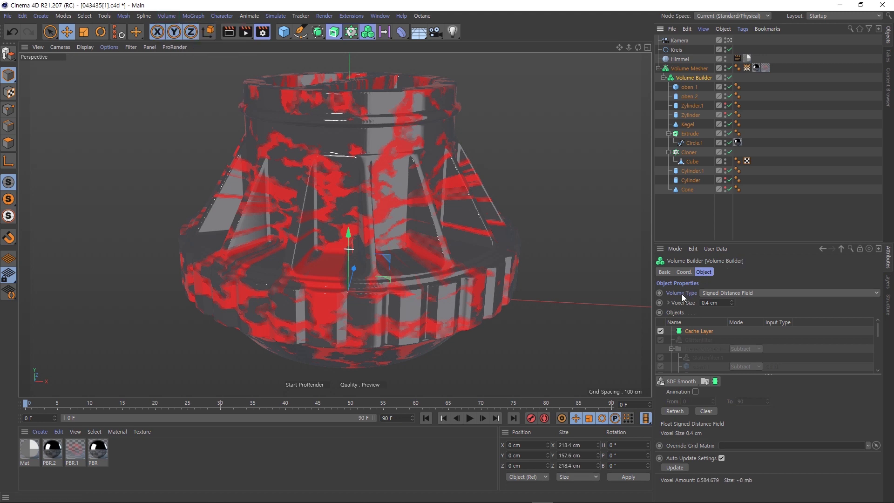
pyautogui.click(720, 293)
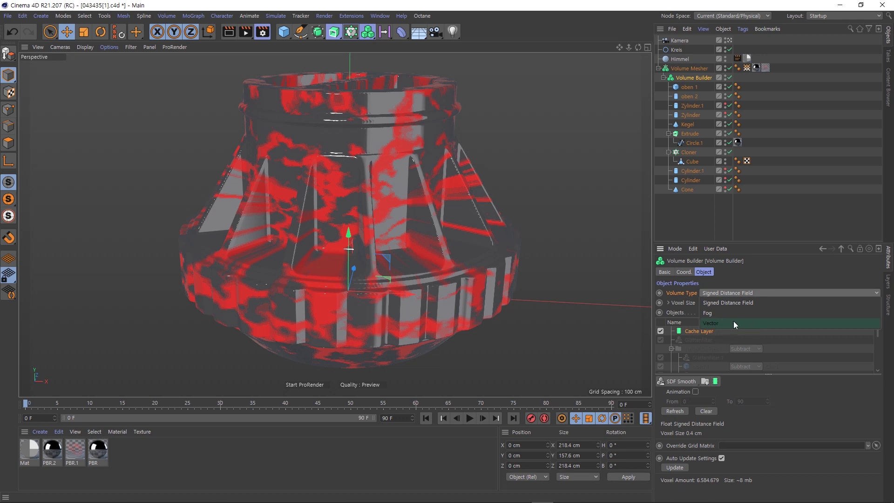
pyautogui.click(733, 321)
pyautogui.click(740, 293)
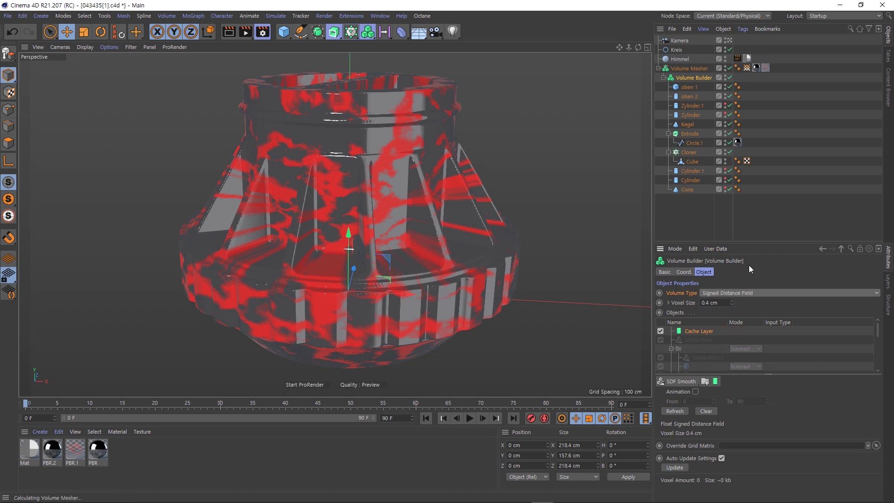
pyautogui.click(8, 17)
pyautogui.click(30, 75)
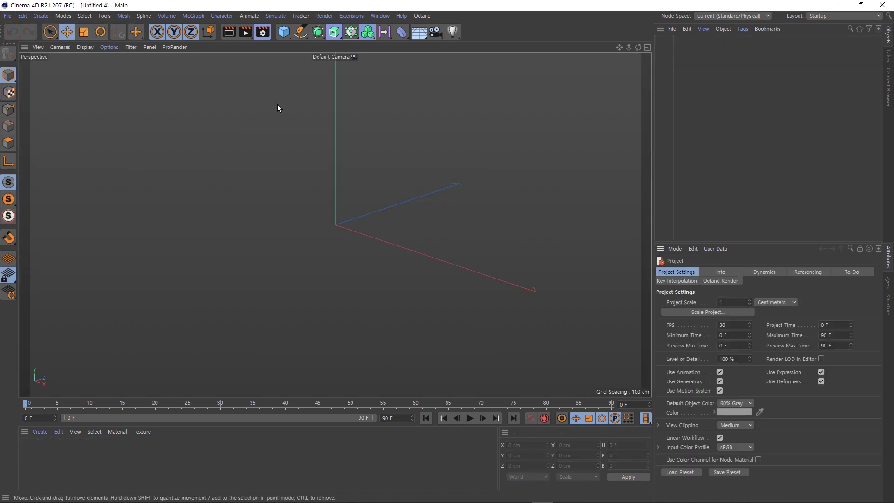
# Step: Place a Cube inside a new Volume Builder set to Vector volume type and view it
pyautogui.click(283, 32)
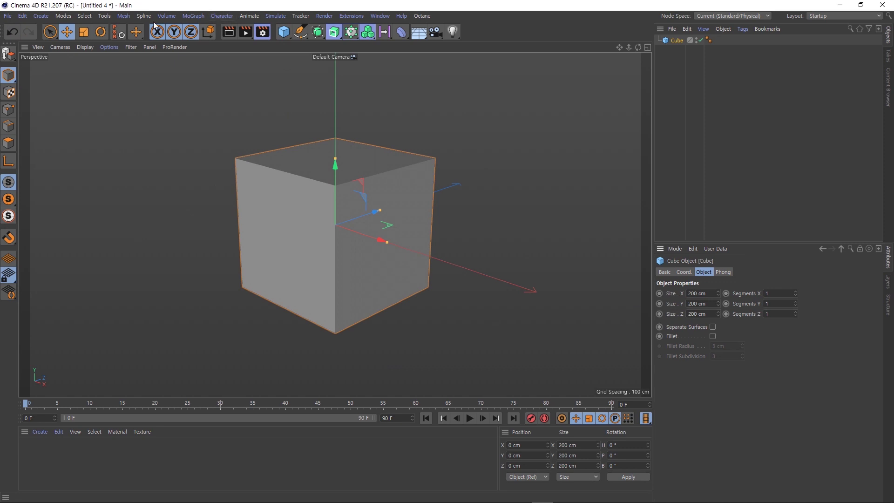
pyautogui.click(171, 19)
pyautogui.click(205, 47)
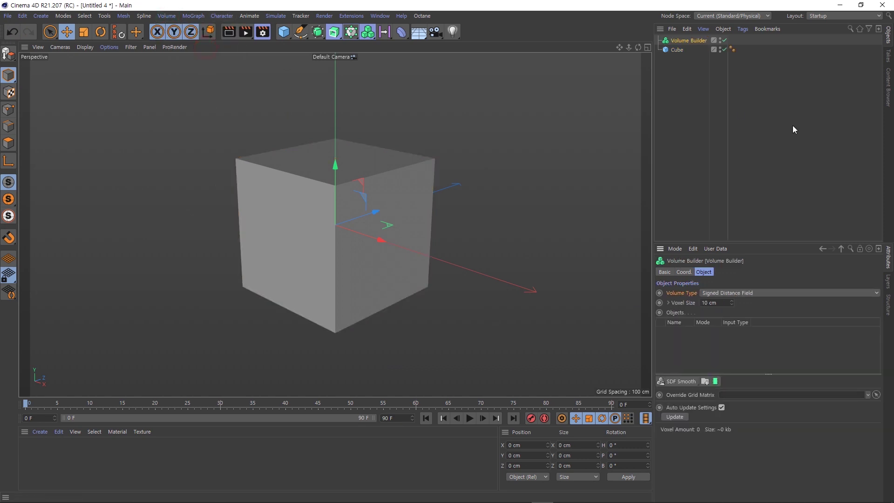
pyautogui.moveTo(683, 54); pyautogui.dragTo(686, 40)
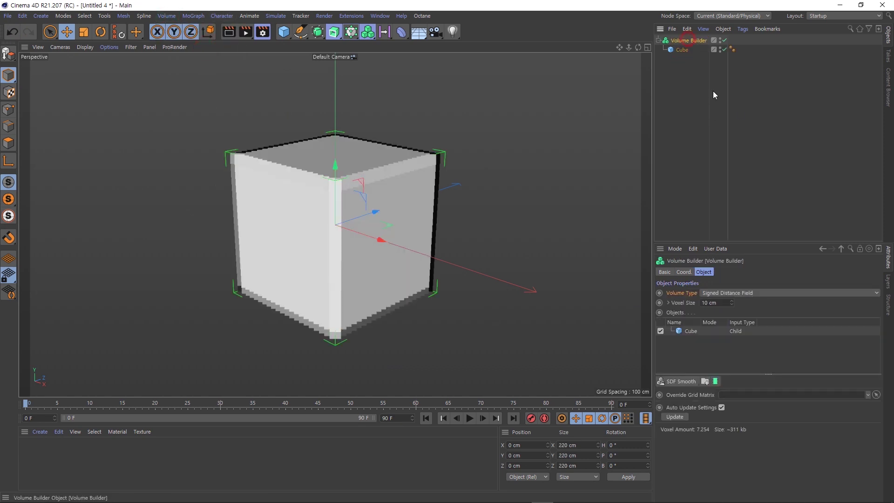
pyautogui.click(758, 293)
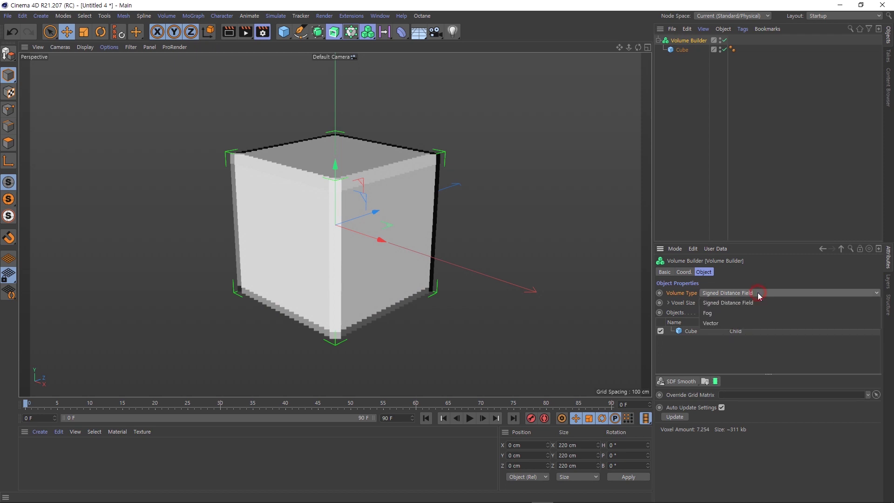
pyautogui.click(746, 324)
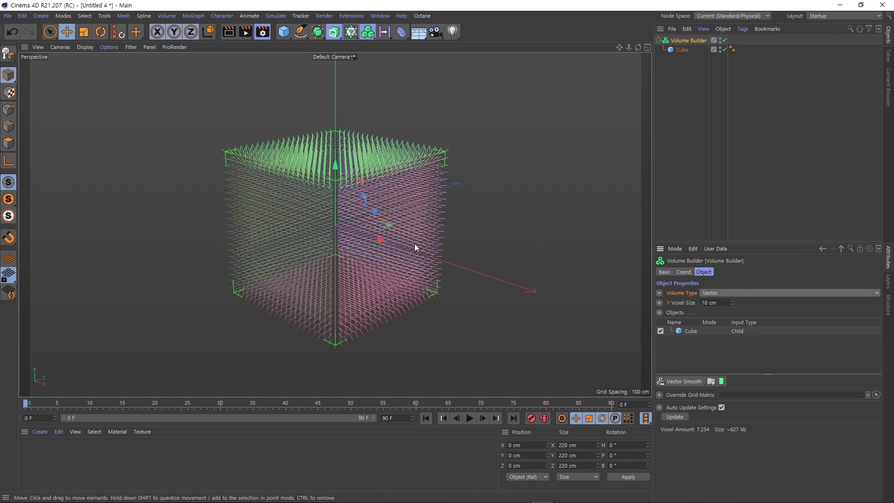
pyautogui.moveTo(356, 247)
pyautogui.keyDown('alt'); pyautogui.mouseDown()
pyautogui.moveTo(335, 247)
pyautogui.moveTo(406, 231)
pyautogui.moveTo(333, 252)
pyautogui.moveTo(407, 232)
pyautogui.mouseUp(); pyautogui.keyUp('alt')
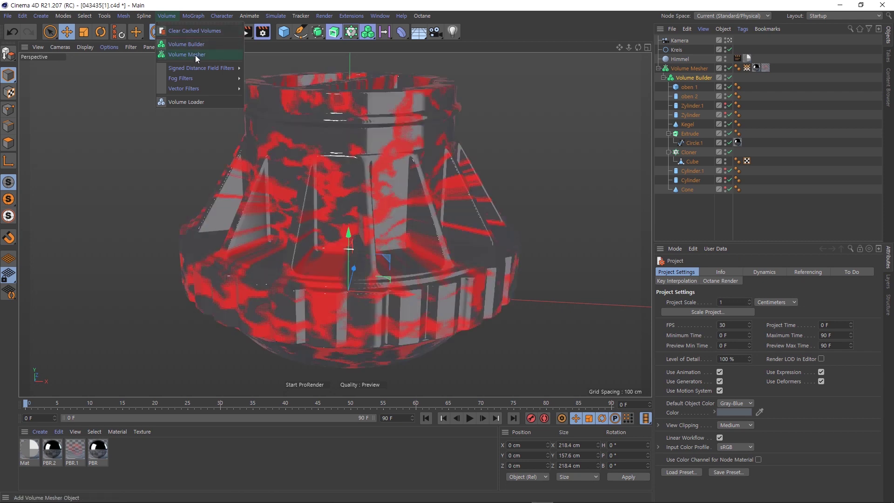
# Step: Check the existing Volume Mesher's settings, then create Volume Mesher.1
pyautogui.click(689, 69)
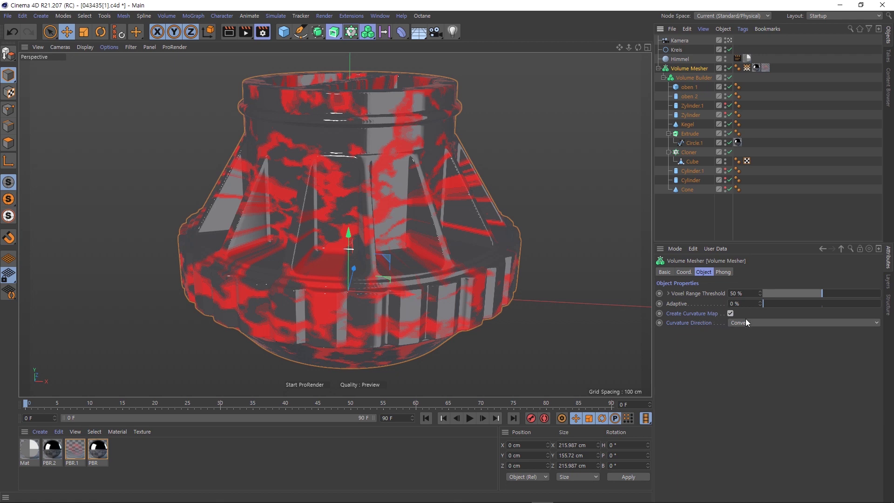
pyautogui.click(166, 16)
pyautogui.click(191, 52)
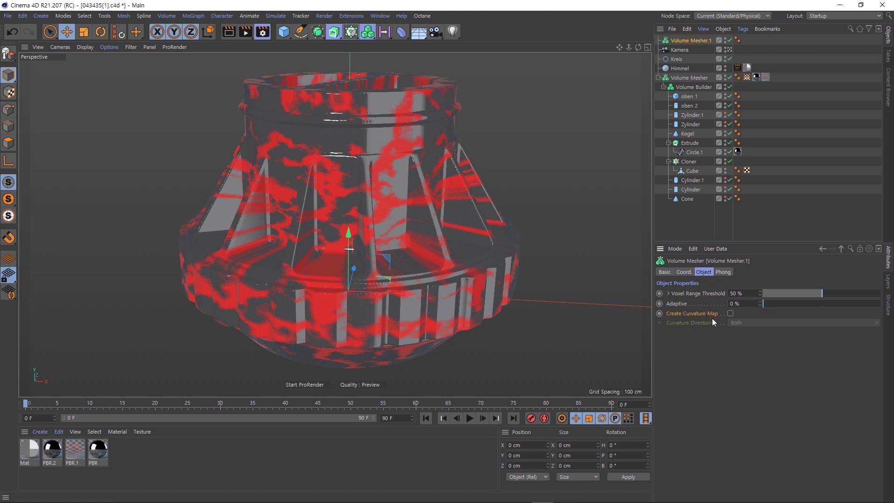
# Step: Inspect the original Volume Mesher's Krümmung vertex map tag
pyautogui.click(689, 77)
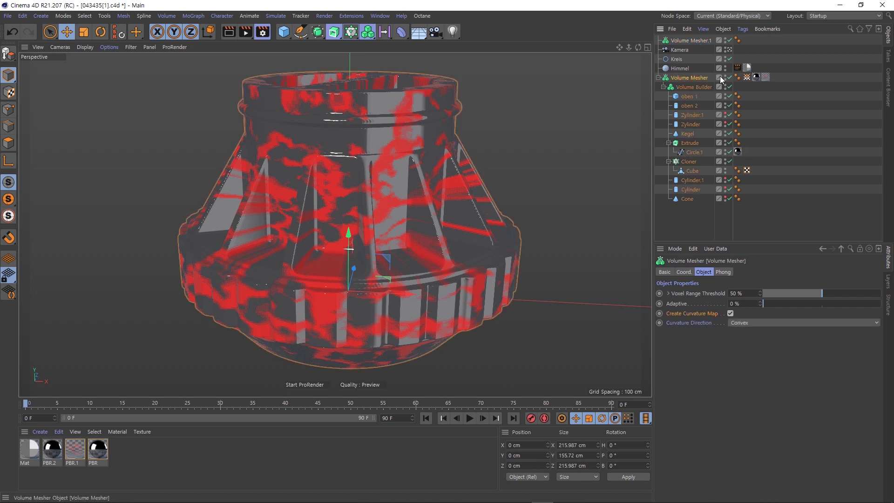
pyautogui.click(747, 78)
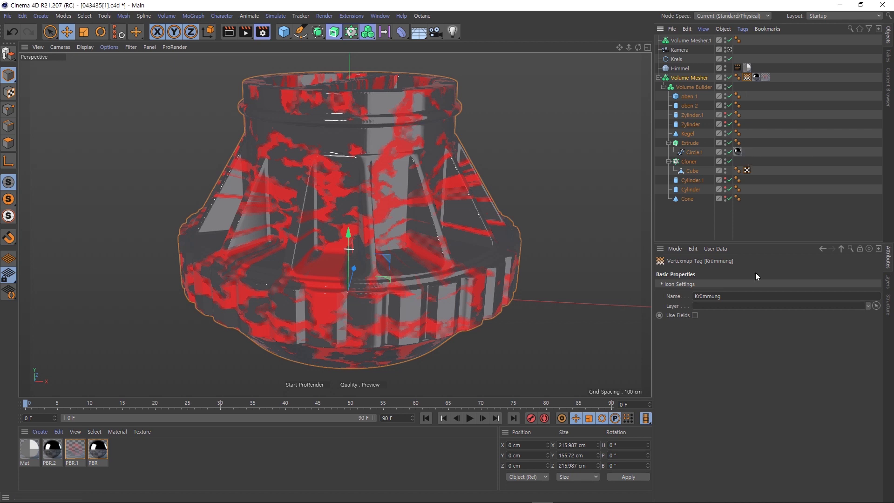
pyautogui.doubleClick(708, 296)
# Step: Enable Create Curvature Map on Volume Mesher.1 and nest the Volume Builder under it
pyautogui.click(684, 41)
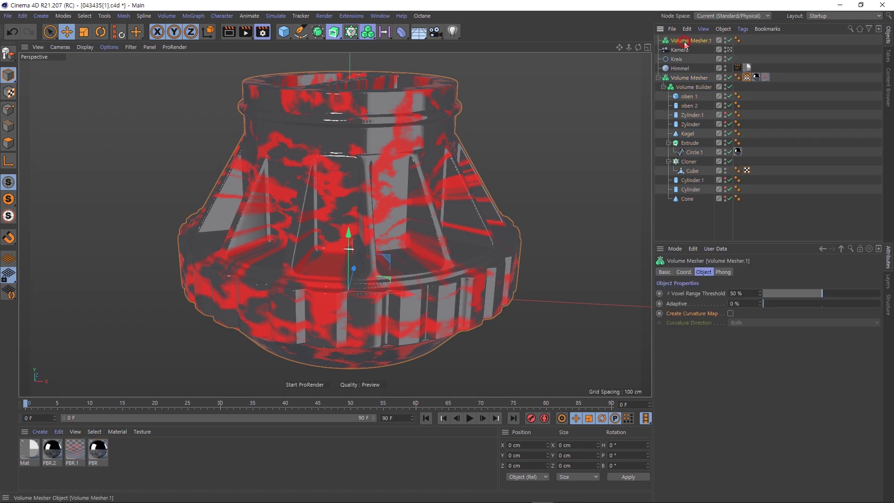
pyautogui.click(729, 313)
pyautogui.click(747, 41)
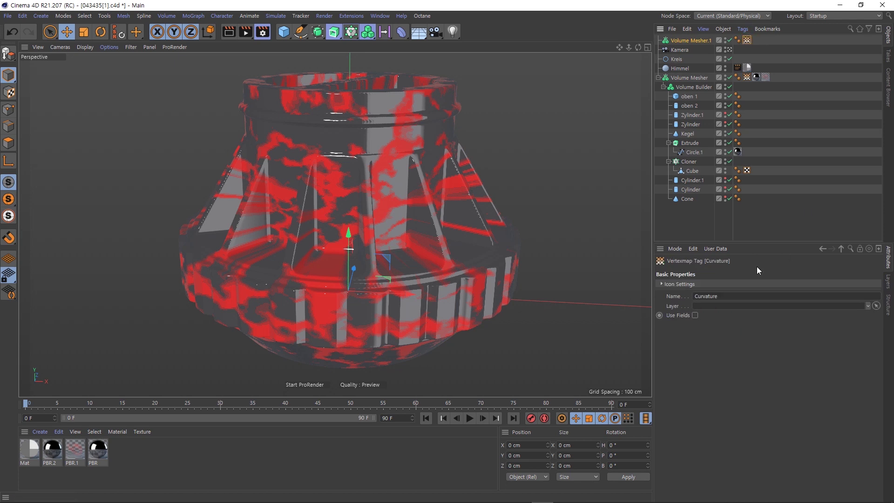
pyautogui.doubleClick(727, 296)
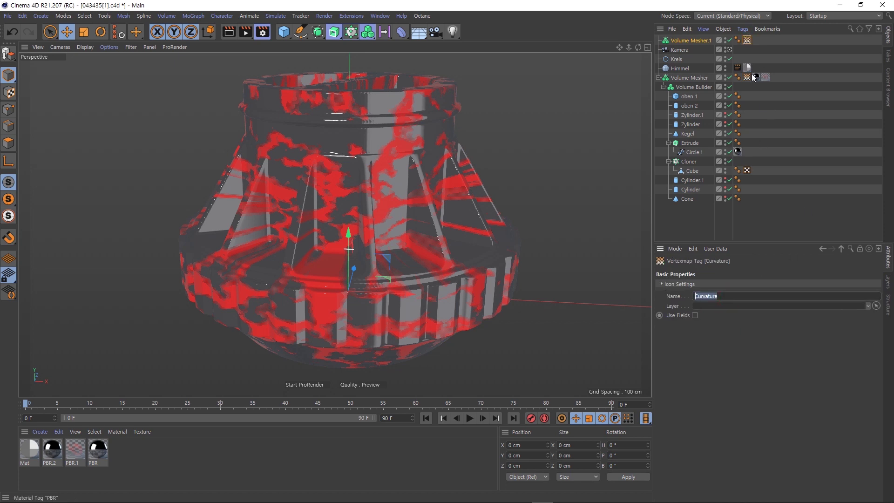
pyautogui.click(684, 88)
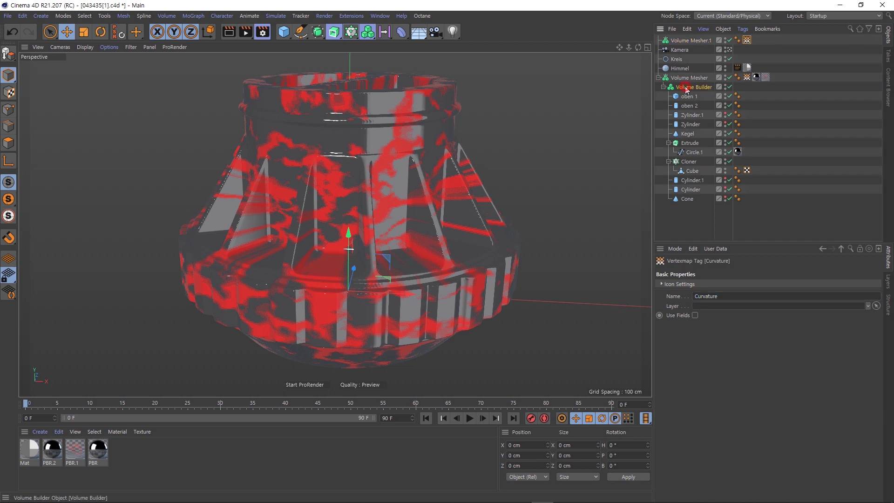
pyautogui.moveTo(694, 40); pyautogui.dragTo(694, 40)
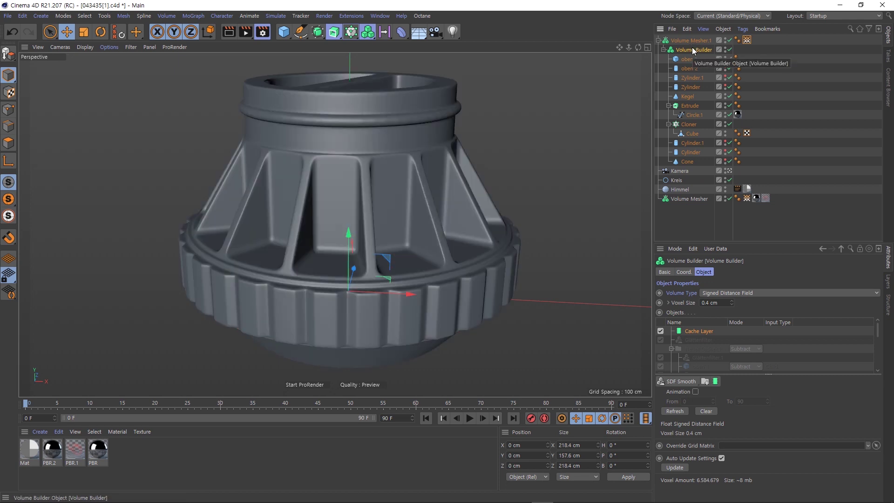
# Step: Move the PBR.1 material tag onto Volume Mesher.1 to restore red-marbled shading
pyautogui.moveTo(330, 182)
pyautogui.keyDown('alt'); pyautogui.mouseDown()
pyautogui.moveTo(432, 186)
pyautogui.moveTo(358, 173)
pyautogui.moveTo(348, 182)
pyautogui.mouseUp(); pyautogui.keyUp('alt')
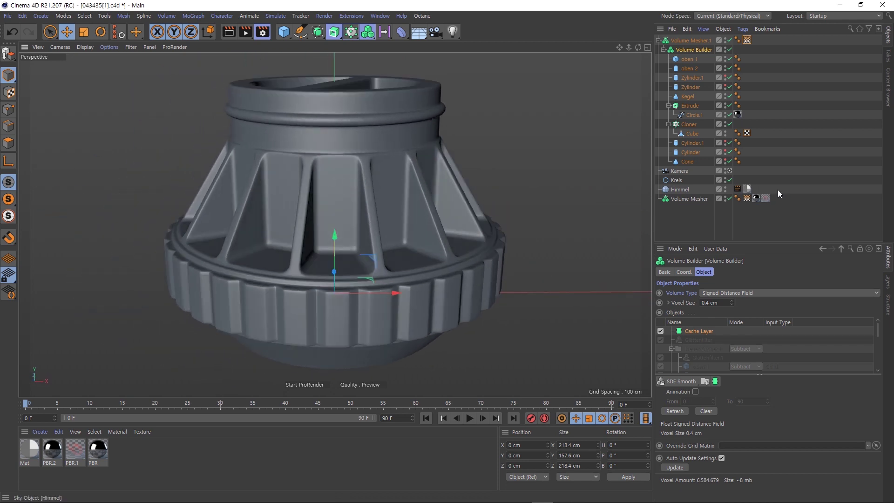
pyautogui.moveTo(756, 198); pyautogui.dragTo(756, 41)
pyautogui.moveTo(754, 198); pyautogui.dragTo(767, 42)
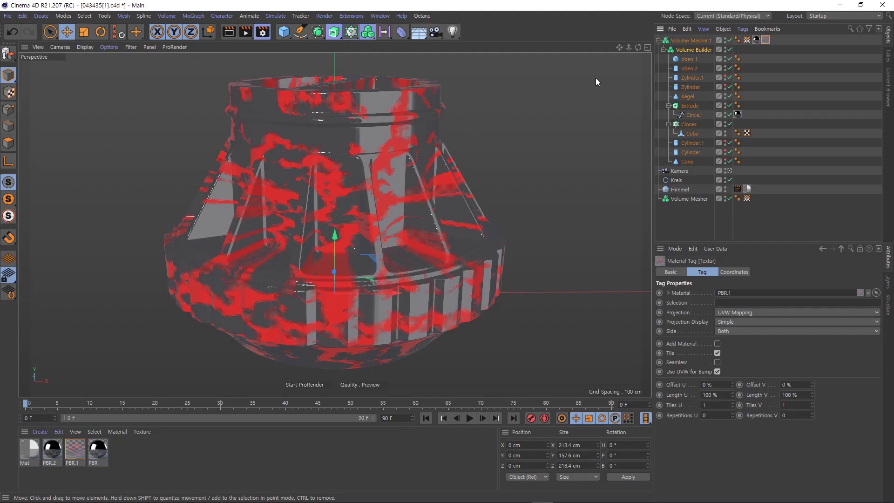
# Step: Orbit closer to the marbled part and open PBR.1 in the Material Editor
pyautogui.moveTo(638, 47); pyautogui.dragTo(647, 56)
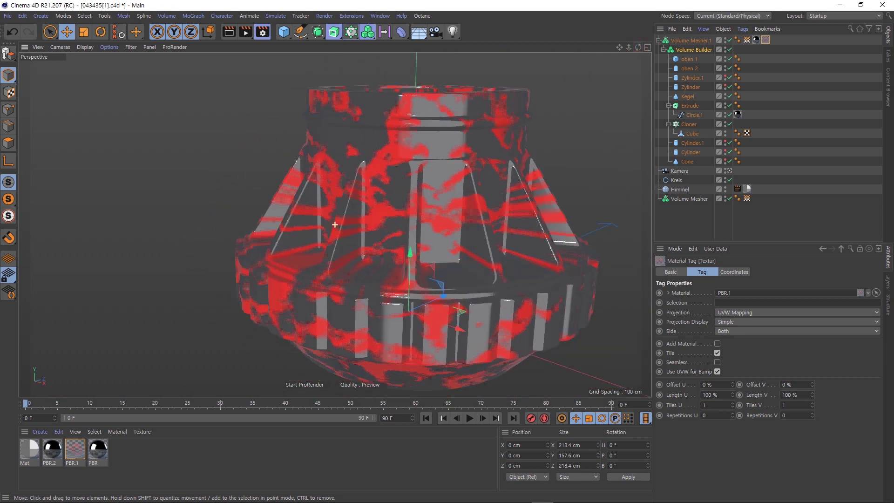
pyautogui.moveTo(335, 225); pyautogui.dragTo(333, 225)
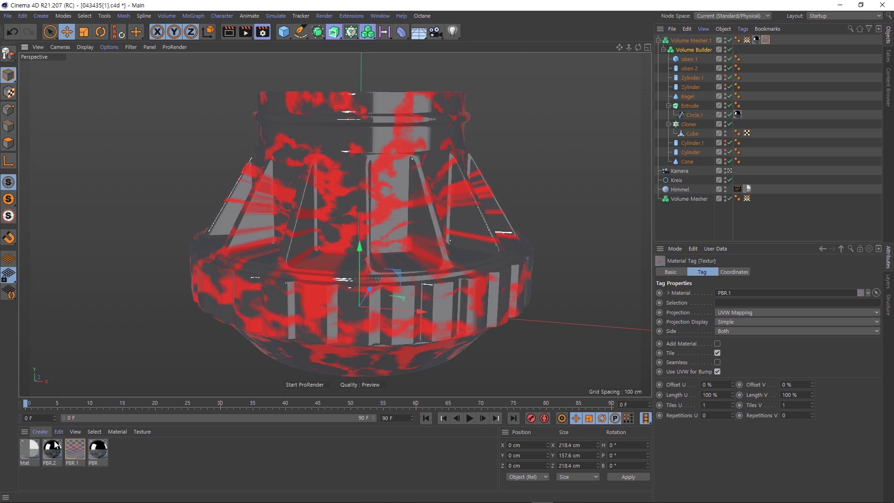
pyautogui.doubleClick(75, 448)
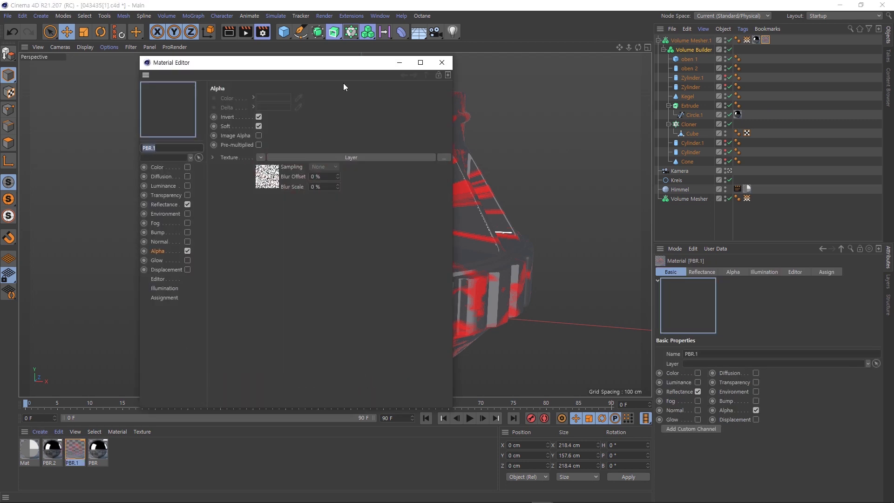
# Step: Disable PBR.1's alpha and inspect its red Diffus - Standard reflectance layer
pyautogui.moveTo(343, 63); pyautogui.dragTo(687, 66)
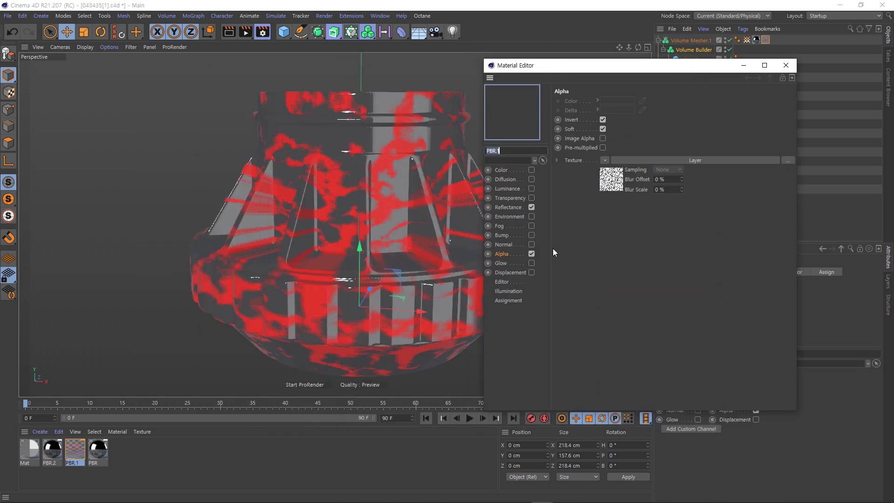
pyautogui.click(532, 254)
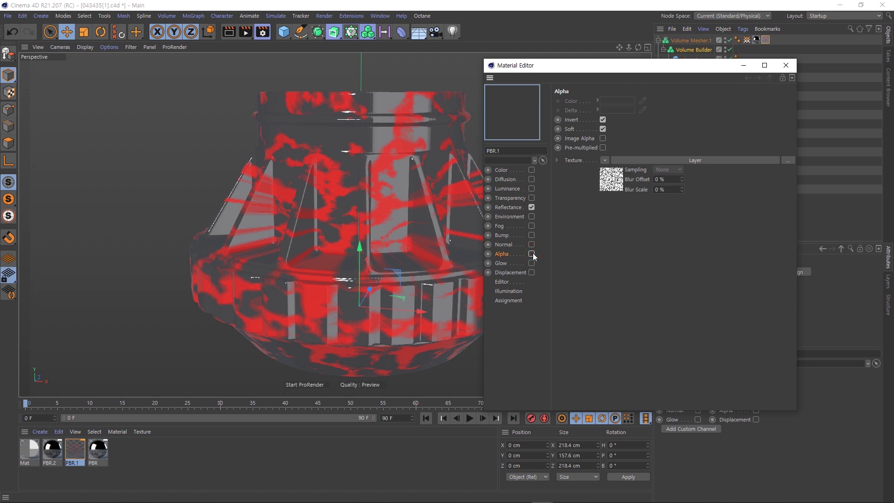
pyautogui.click(509, 211)
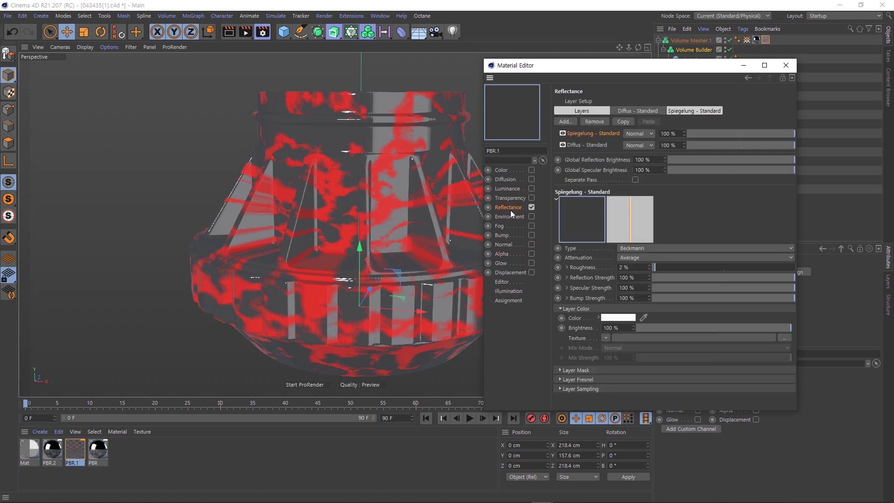
pyautogui.click(583, 145)
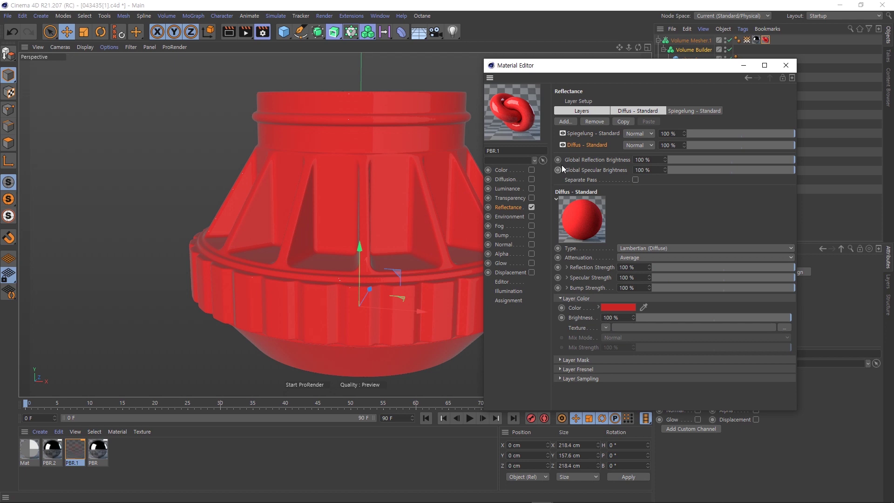
# Step: View the solid red part from above, then re-enable the alpha channel
pyautogui.moveTo(592, 65); pyautogui.dragTo(603, 177)
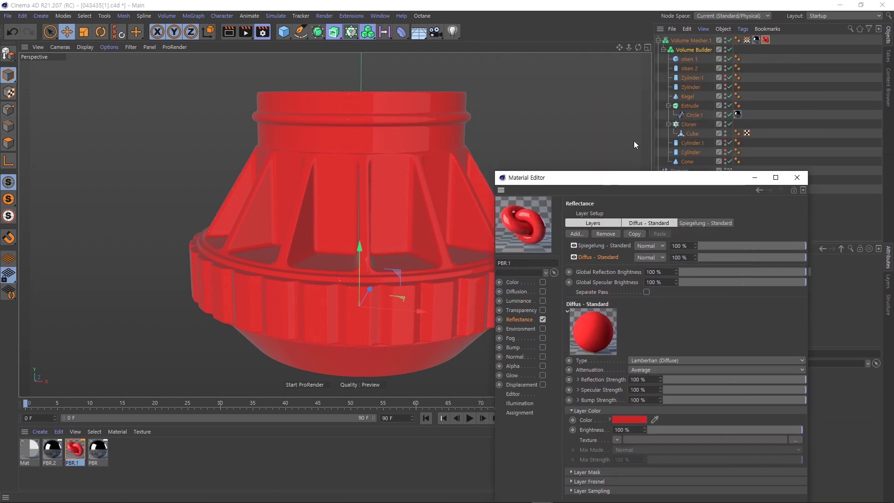
pyautogui.moveTo(636, 47); pyautogui.dragTo(625, 124)
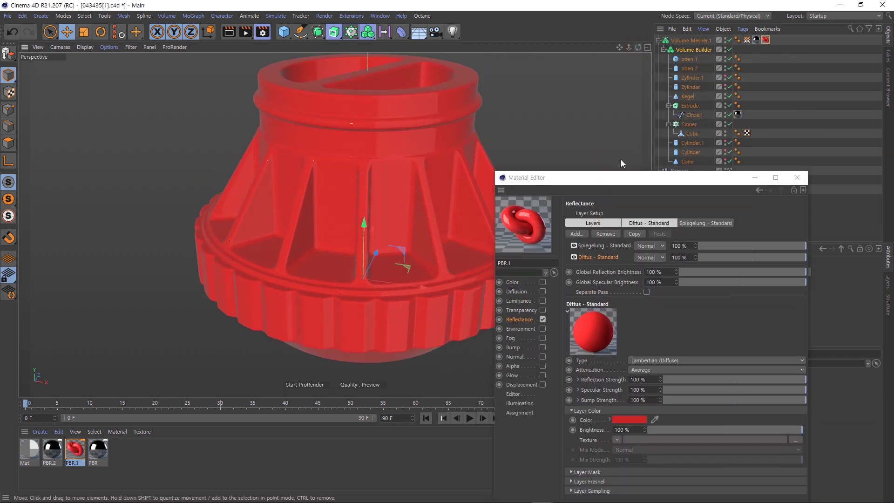
pyautogui.moveTo(611, 178); pyautogui.dragTo(636, 42)
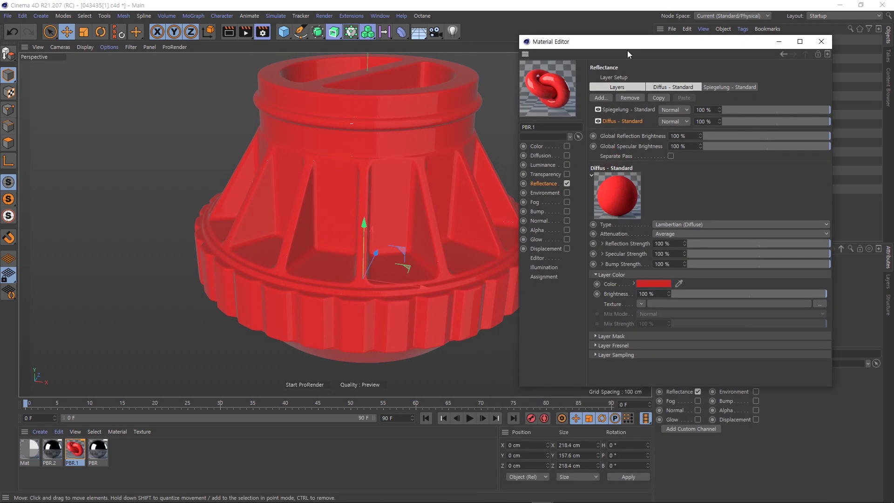
pyautogui.click(567, 230)
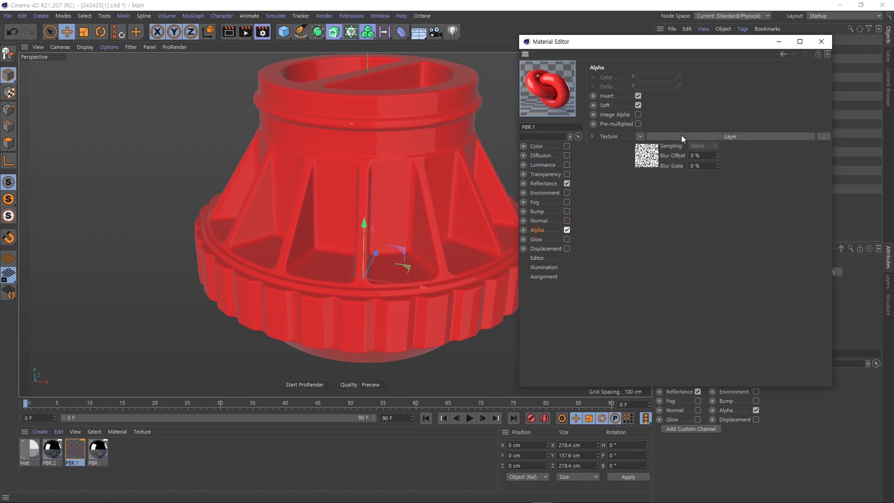
# Step: Assign Volume Mesher.1's Curvature tag to the alpha Layer's Vertex Map shader, replacing Krümmung
pyautogui.click(733, 137)
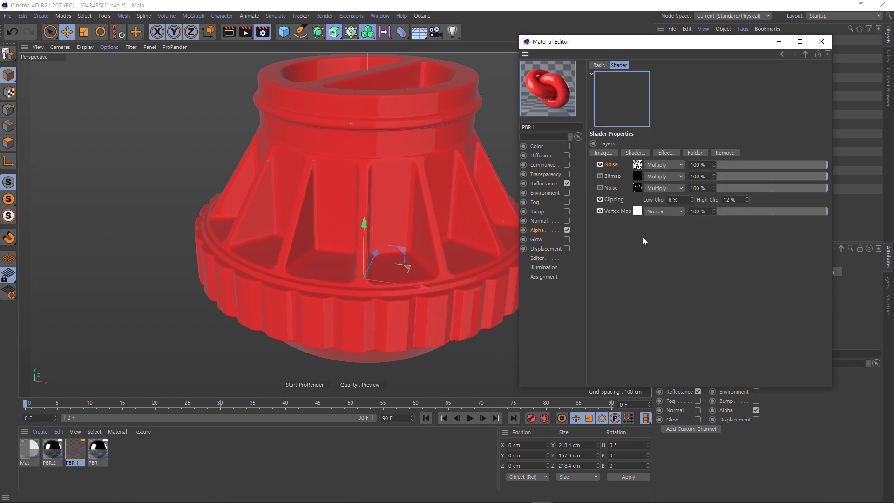
pyautogui.click(638, 214)
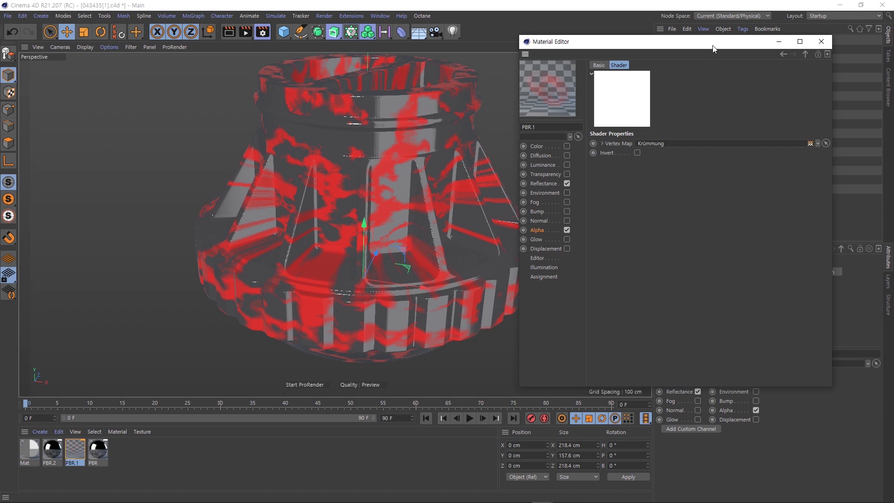
pyautogui.moveTo(714, 49); pyautogui.dragTo(455, 86)
pyautogui.moveTo(748, 42); pyautogui.dragTo(459, 180)
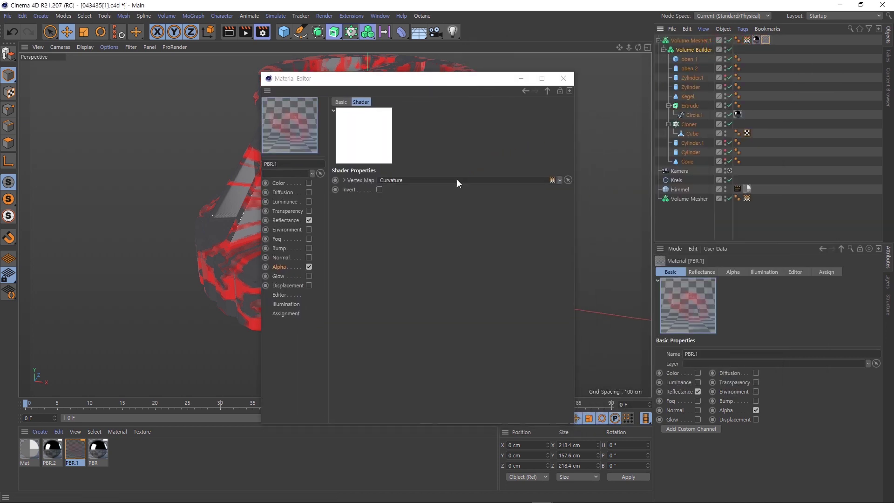
pyautogui.moveTo(403, 85); pyautogui.dragTo(657, 115)
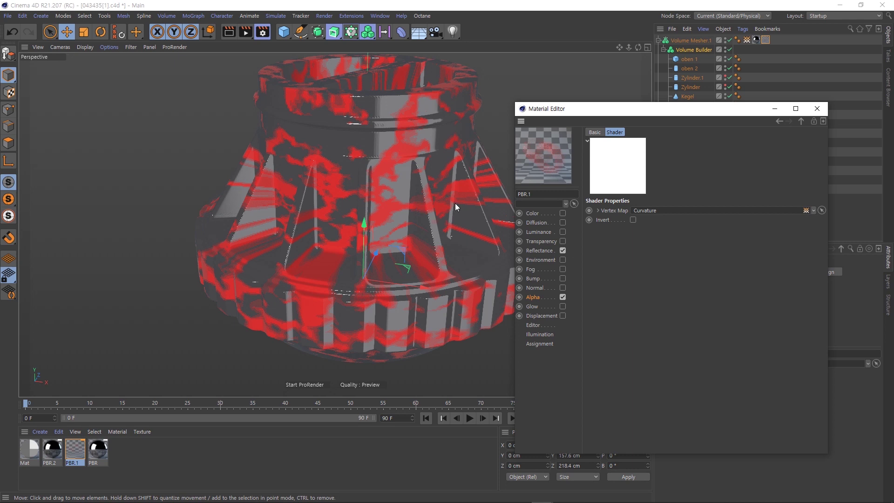
# Step: Replace PBR.1's alpha texture with an Effects > Vertex Map shader
pyautogui.click(536, 298)
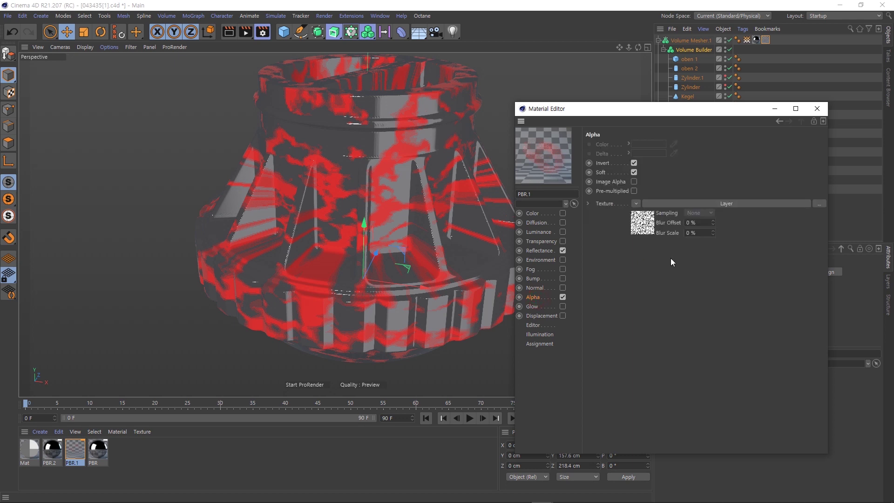
pyautogui.moveTo(652, 109); pyautogui.dragTo(605, 105)
pyautogui.click(589, 201)
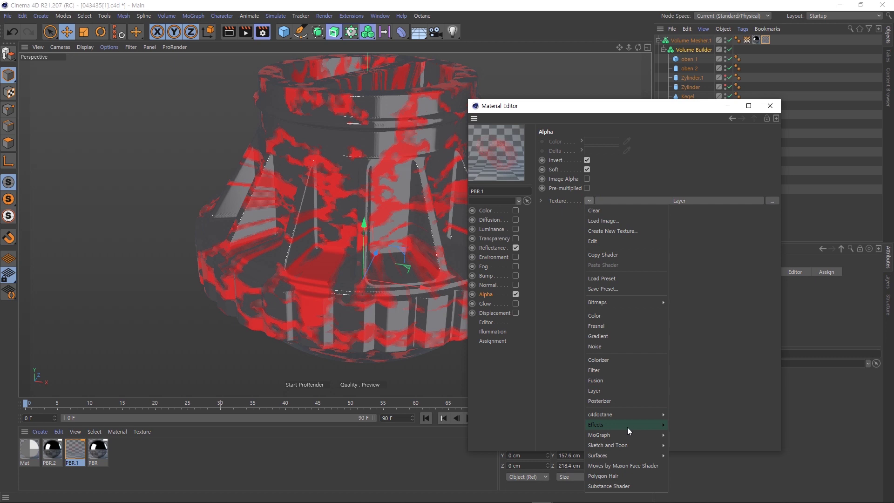
pyautogui.click(646, 426)
pyautogui.click(589, 201)
pyautogui.moveTo(625, 425)
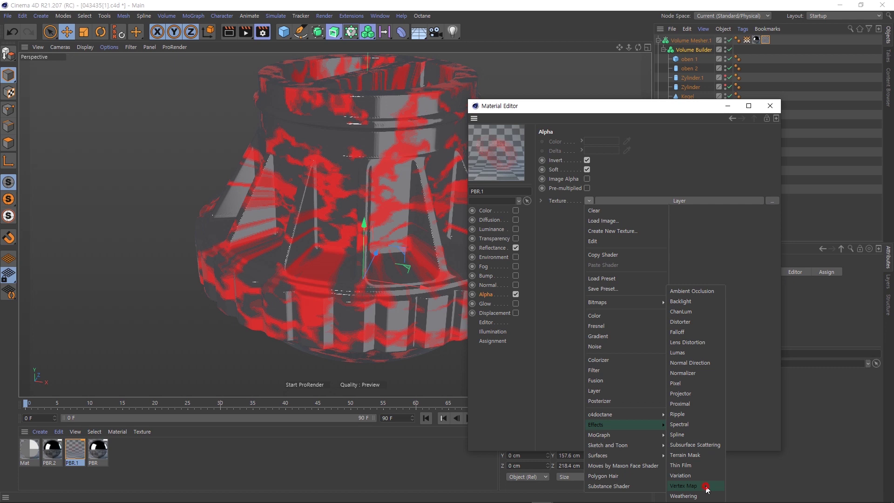
pyautogui.click(706, 487)
# Step: Feed it the Curvature tag, then undo to restore the Layer shader
pyautogui.click(699, 203)
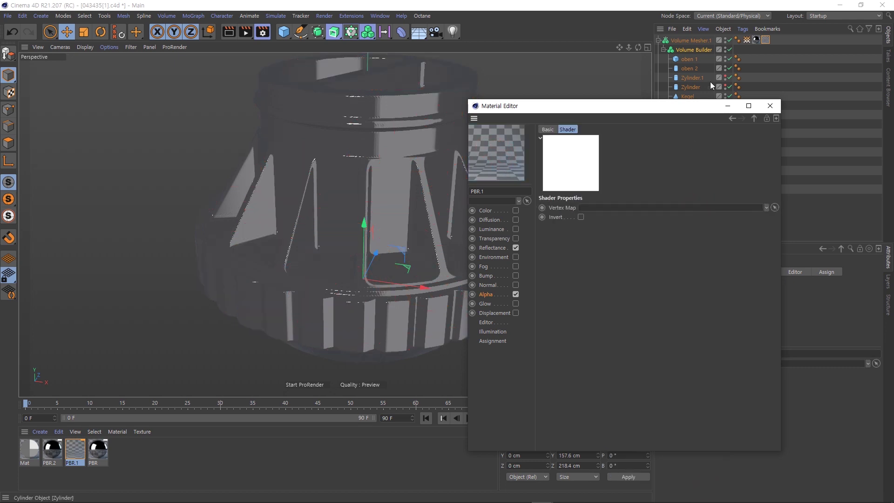
pyautogui.moveTo(747, 41); pyautogui.dragTo(599, 210)
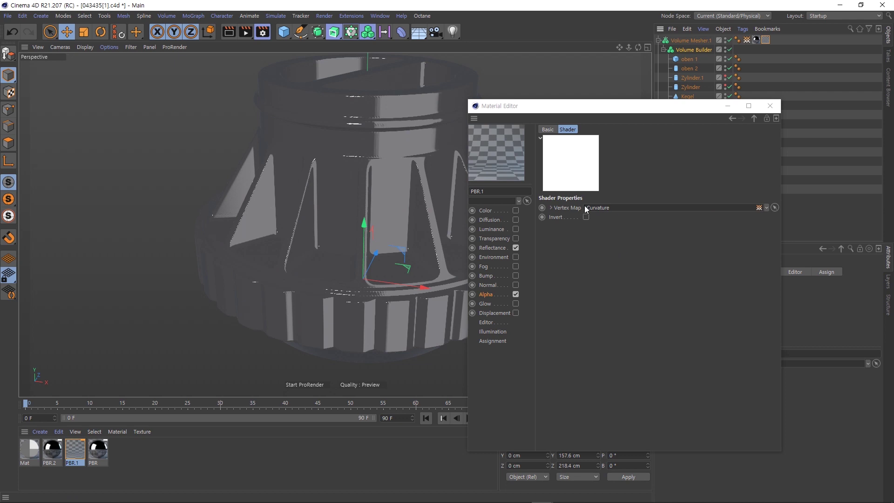
pyautogui.click(754, 119)
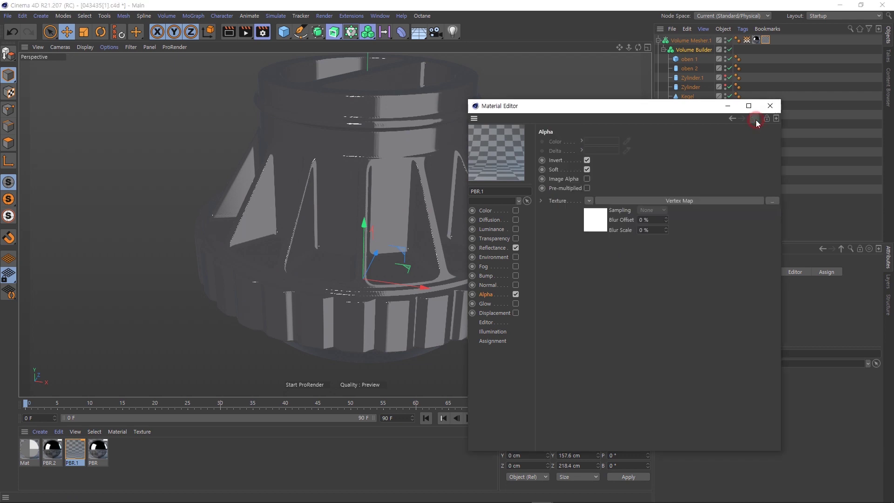
pyautogui.hotkey('ctrl', 'z')
pyautogui.hotkey('ctrl', 'z')
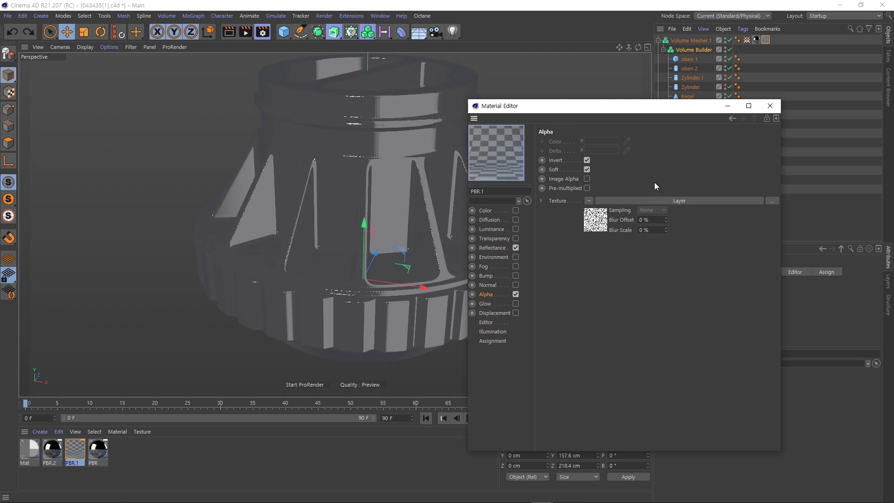
# Step: Review the alpha Layer shader's Noise layer and select its Vertex Map layer
pyautogui.click(672, 200)
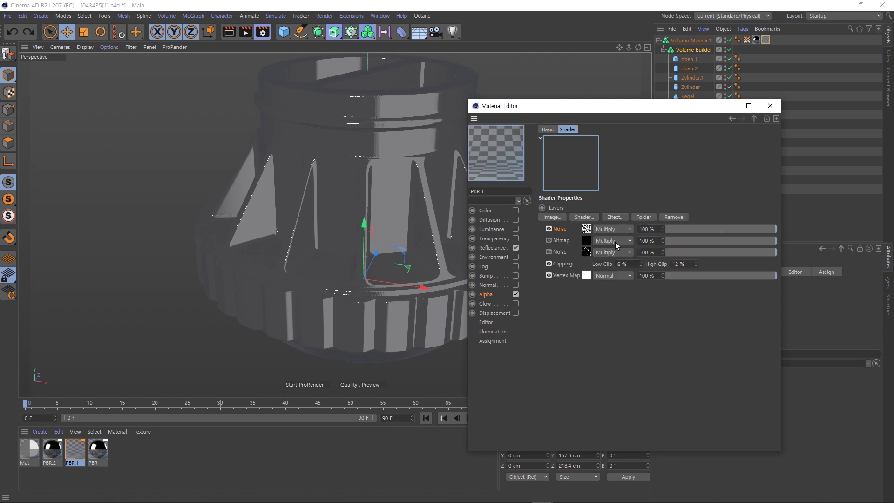
pyautogui.click(588, 230)
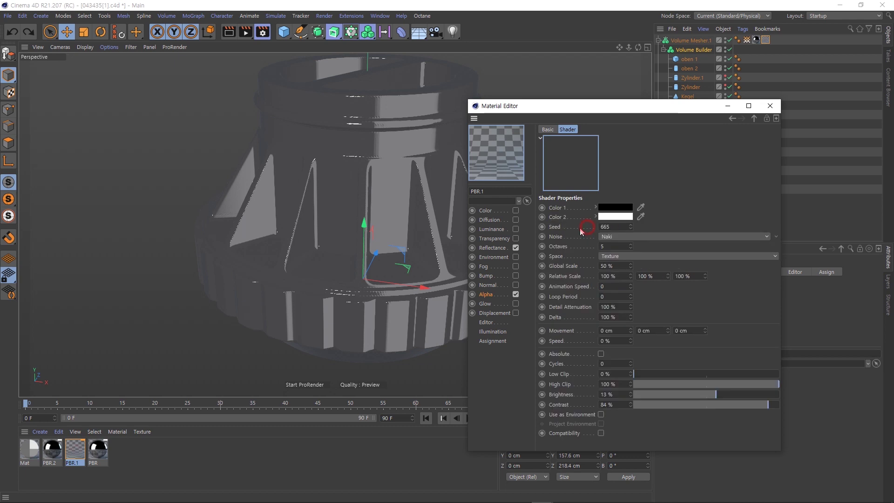
pyautogui.click(754, 118)
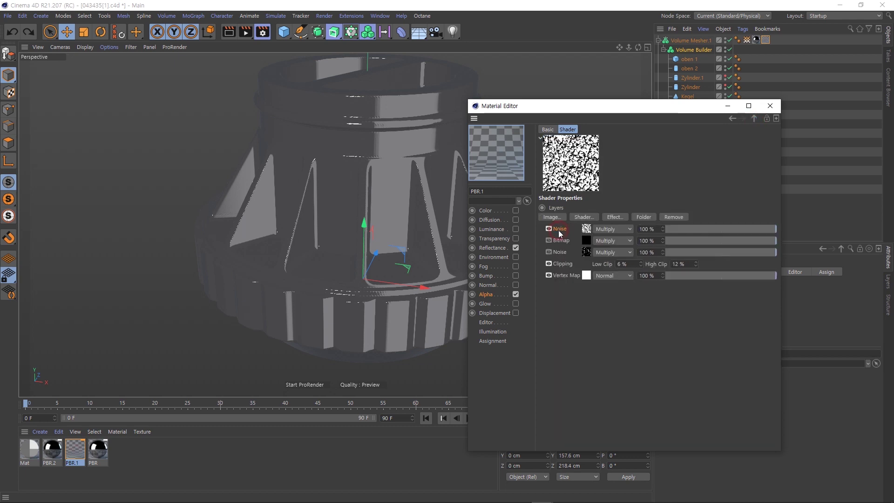
pyautogui.click(570, 275)
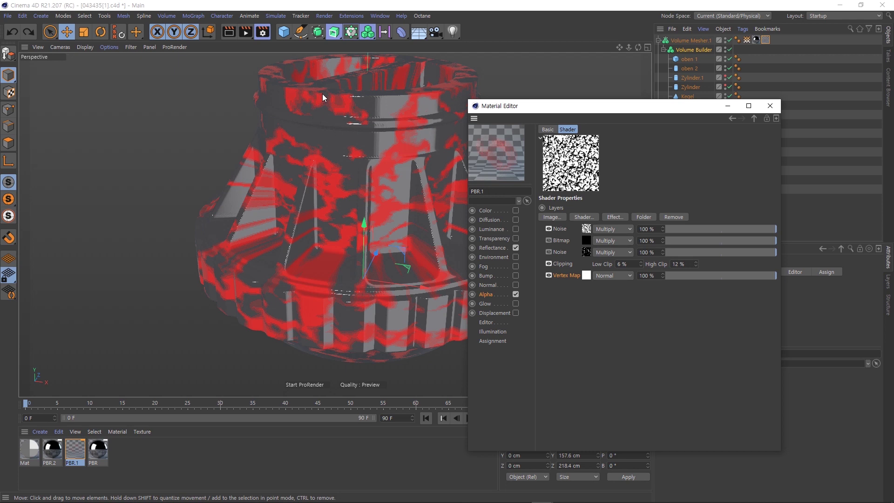
# Step: Select the marbled part in the viewport and orbit for a closer look
pyautogui.moveTo(549, 106); pyautogui.dragTo(588, 107)
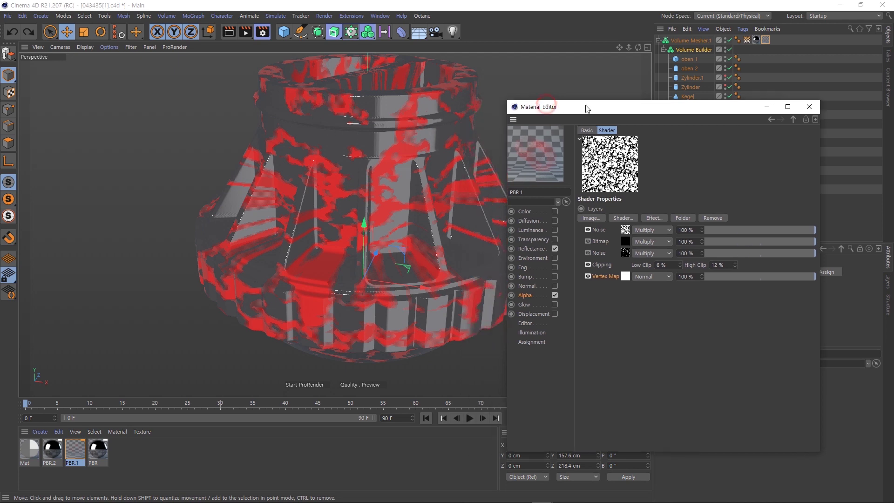
pyautogui.click(323, 93)
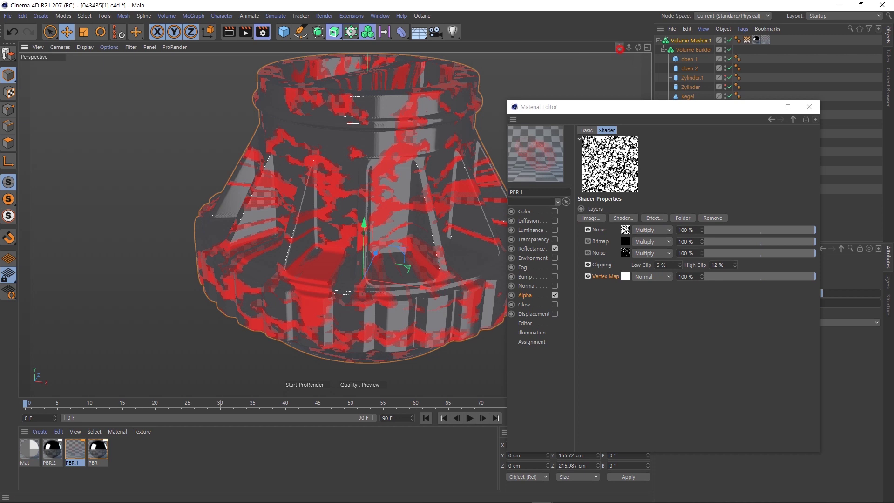
pyautogui.moveTo(637, 48); pyautogui.dragTo(623, 53)
pyautogui.click(109, 47)
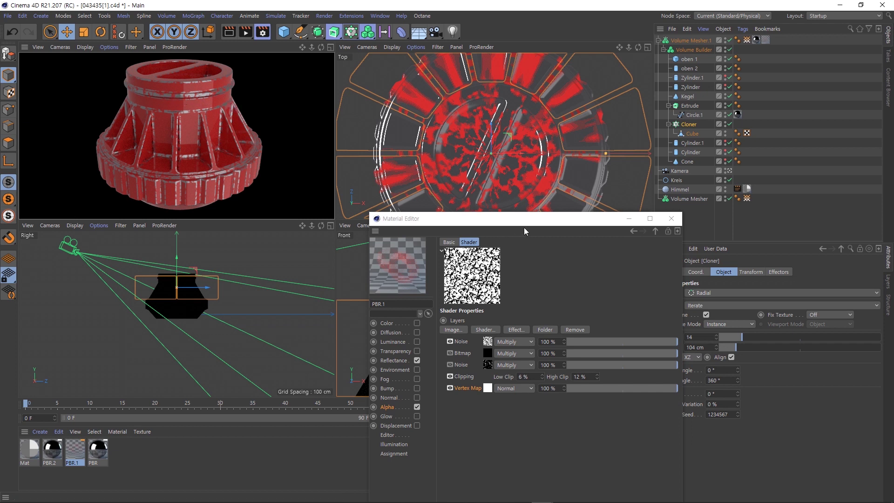
# Step: Move the Material Editor up and left, clear of the four-view layout
pyautogui.moveTo(529, 217); pyautogui.dragTo(463, 127)
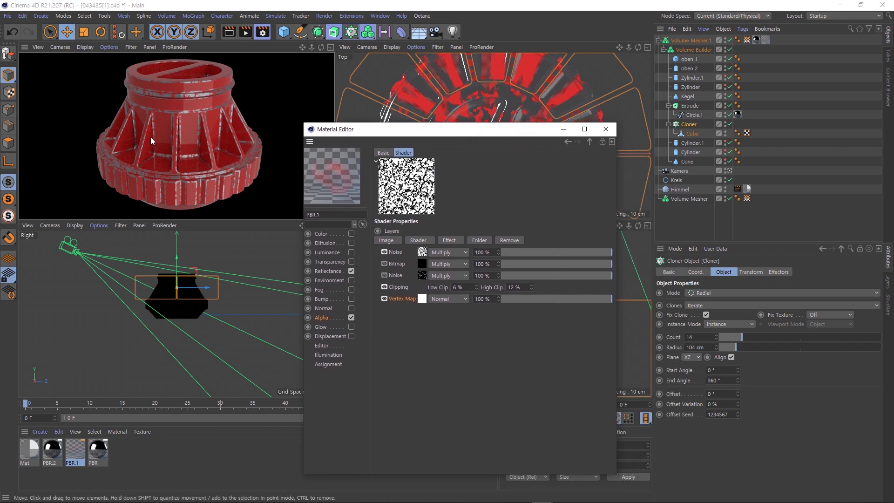
# Step: After checking the original Volume Mesher, set Volume Mesher.1's Curvature Direction from Both to Convex
pyautogui.click(690, 40)
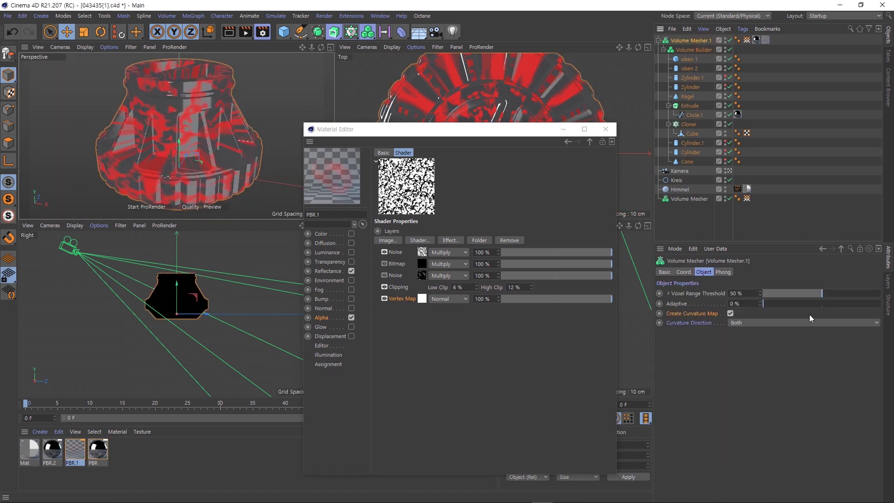
pyautogui.click(688, 323)
pyautogui.click(753, 323)
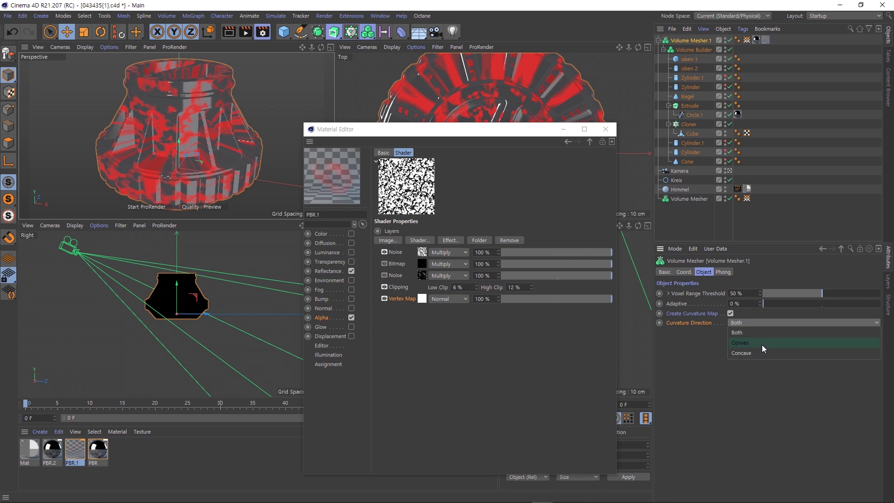
pyautogui.click(690, 220)
pyautogui.click(693, 199)
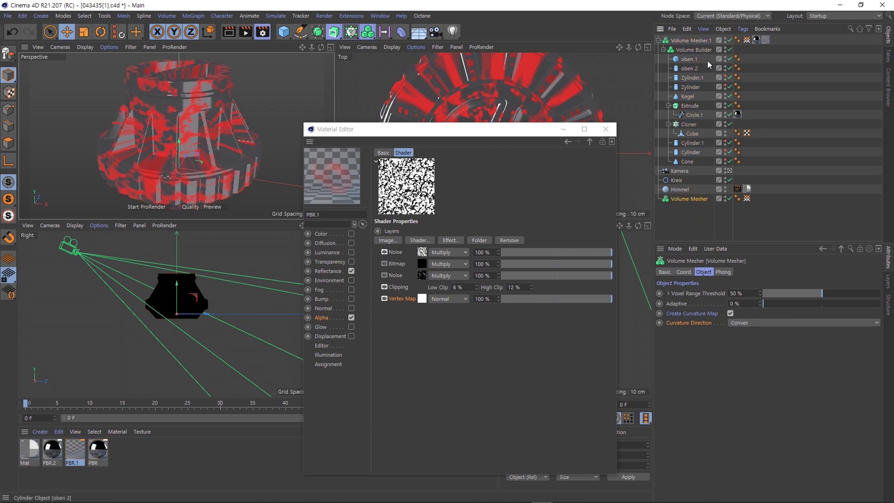
pyautogui.click(692, 40)
pyautogui.click(749, 323)
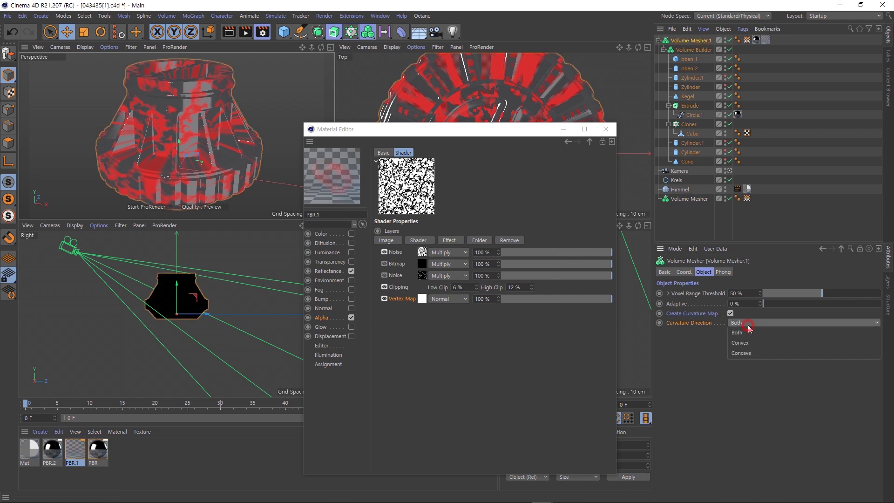
pyautogui.click(750, 340)
pyautogui.moveTo(335, 129); pyautogui.dragTo(423, 122)
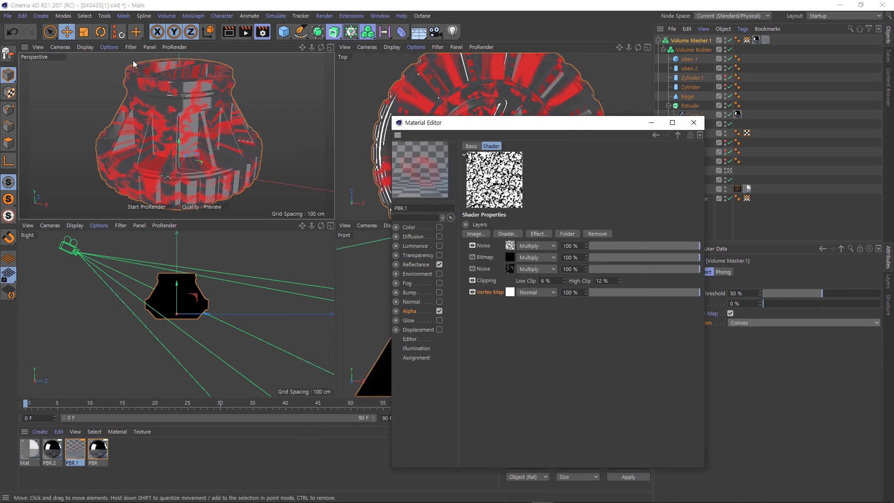
# Step: Close the floating viewport display options and the Material Editor, leaving the Volume menu unused
pyautogui.click(110, 54)
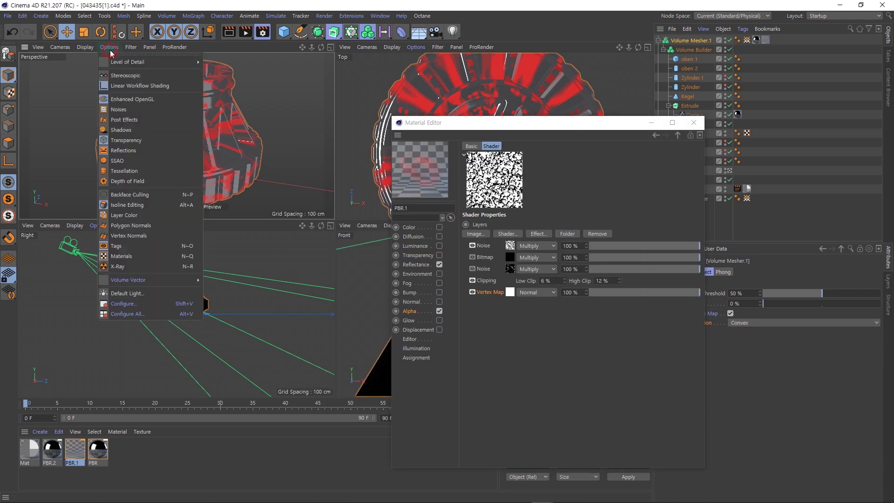
pyautogui.click(129, 124)
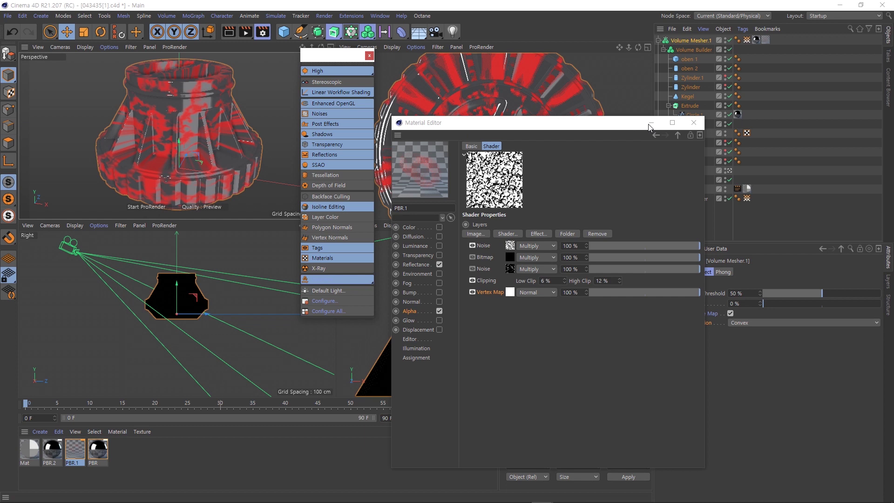
pyautogui.click(693, 122)
pyautogui.click(370, 55)
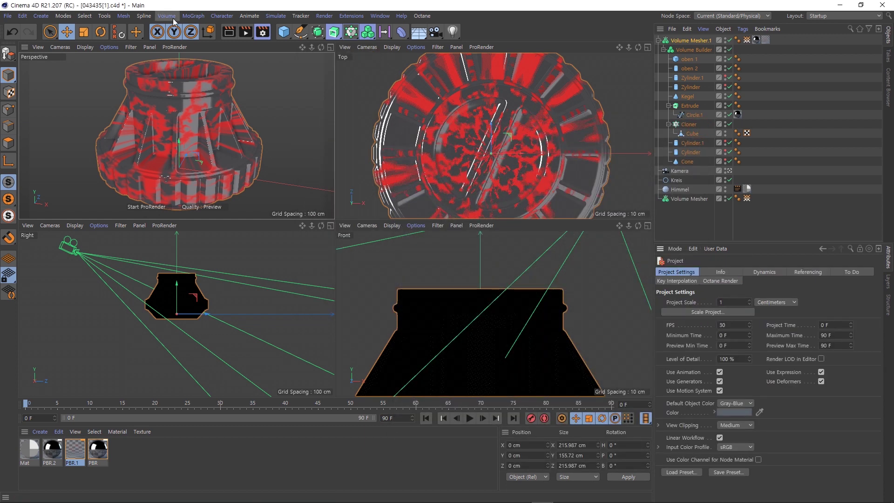
pyautogui.click(172, 18)
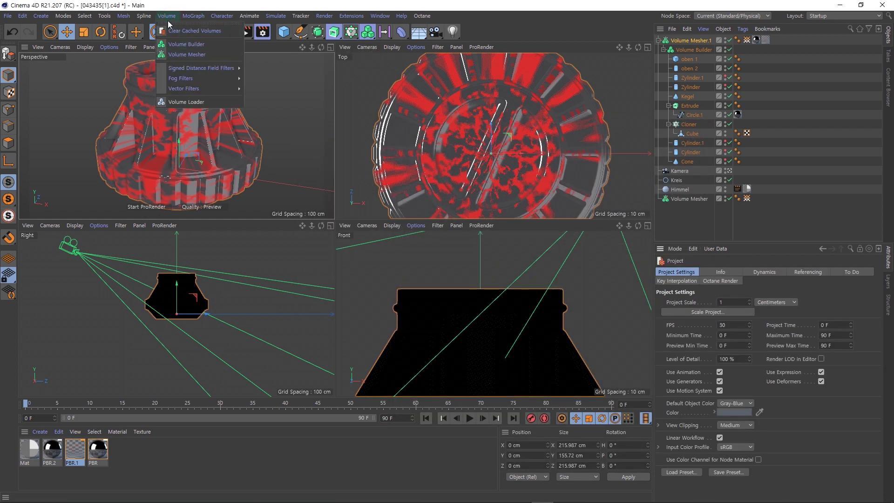
pyautogui.click(169, 20)
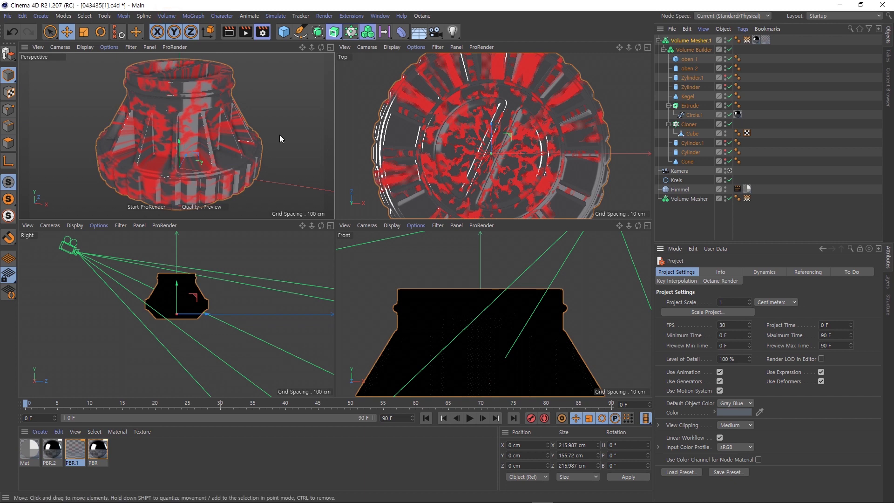